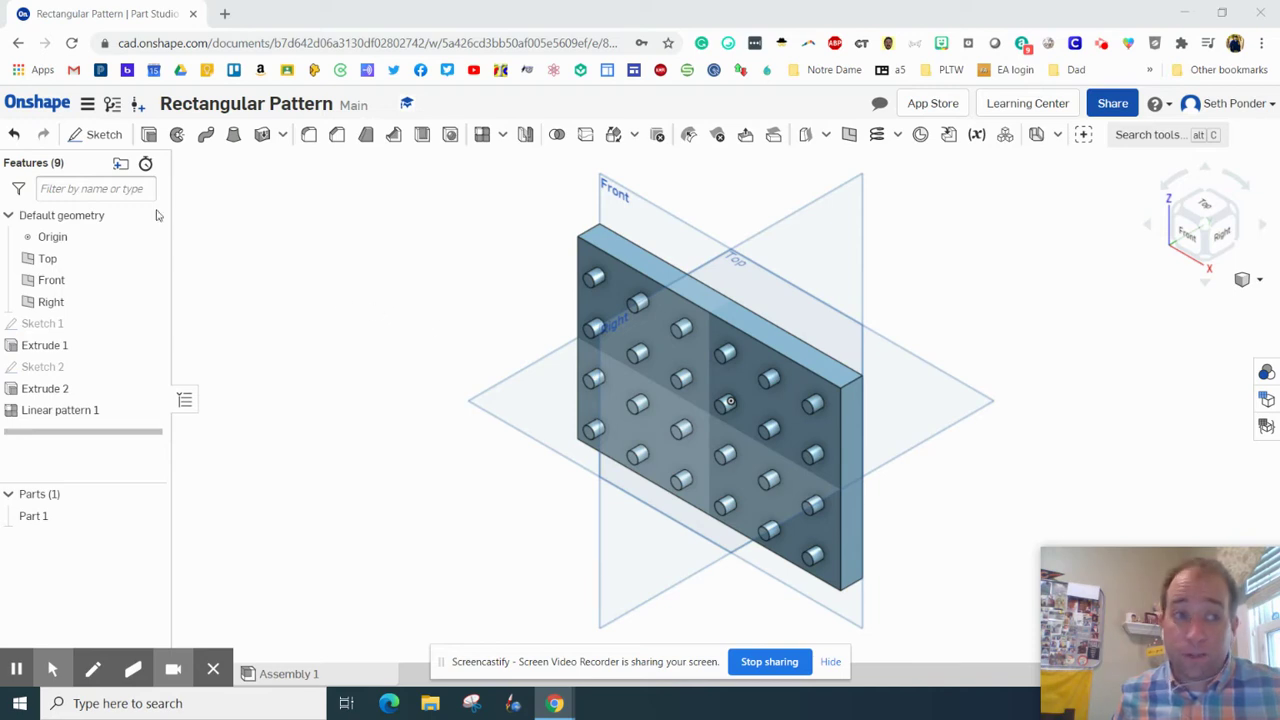
Create a new document named "Rectangle SP" in the Beginner folder
click(40, 105)
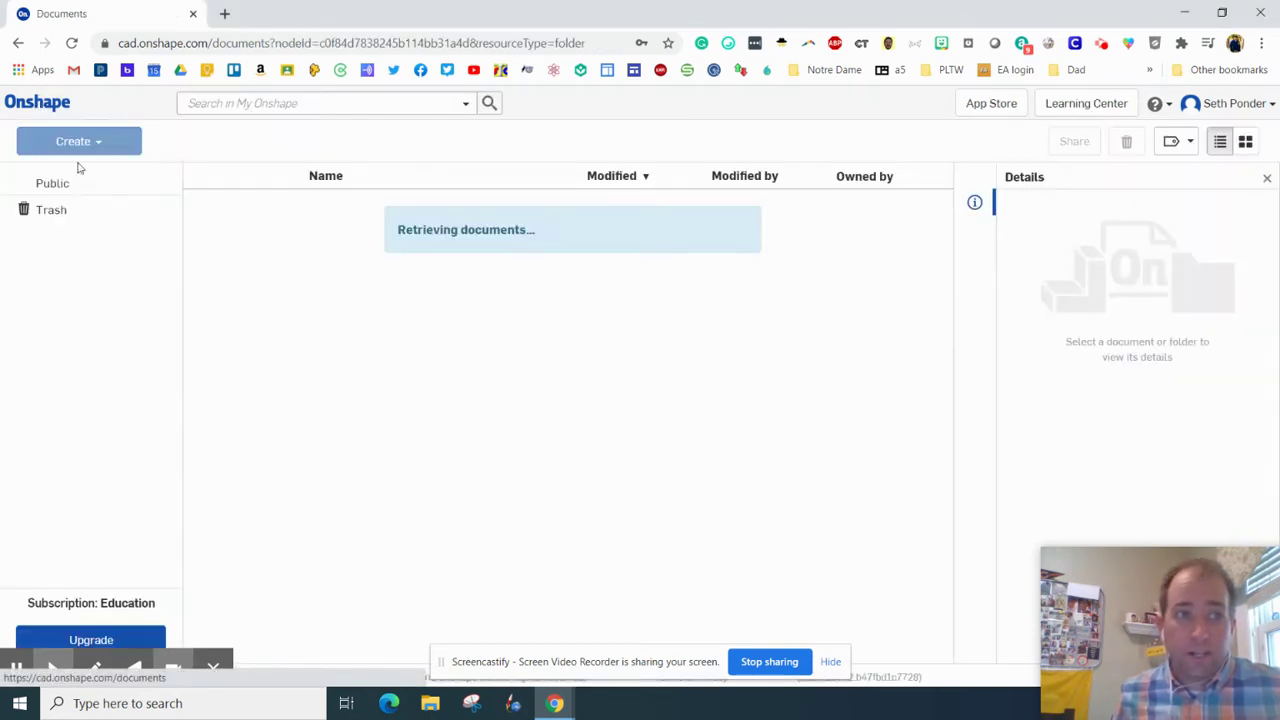
click(73, 152)
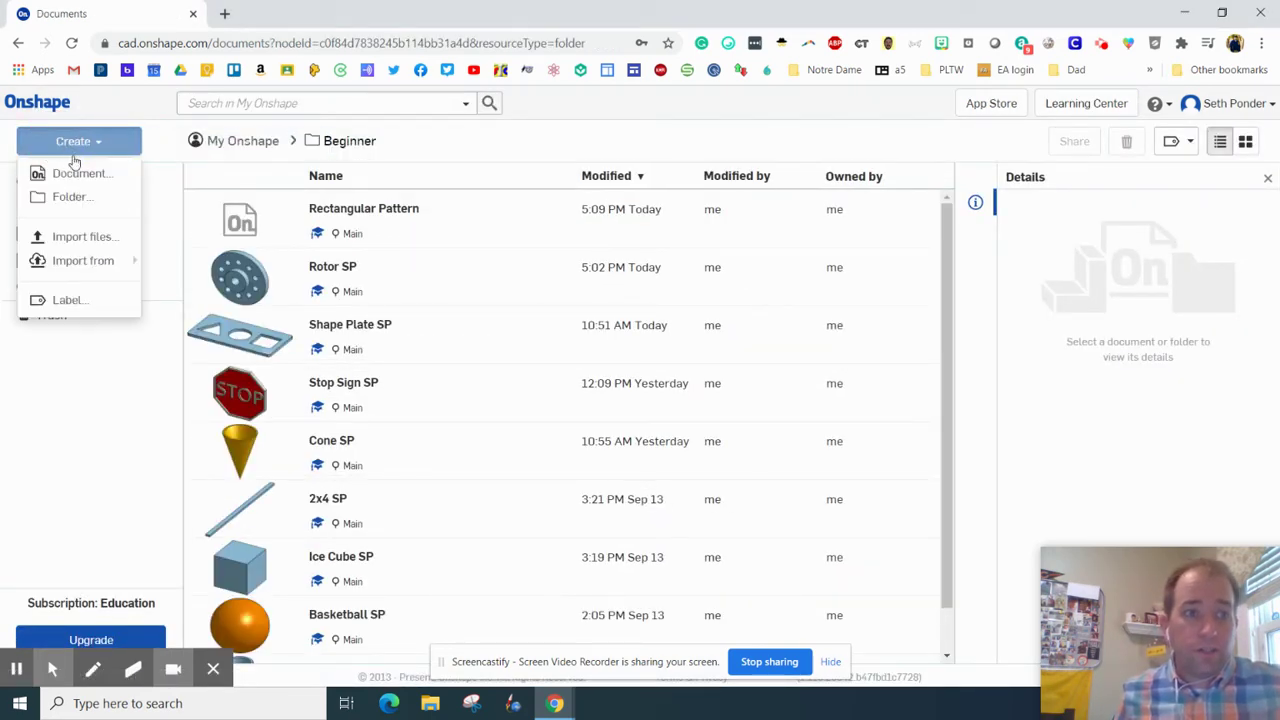
click(72, 173)
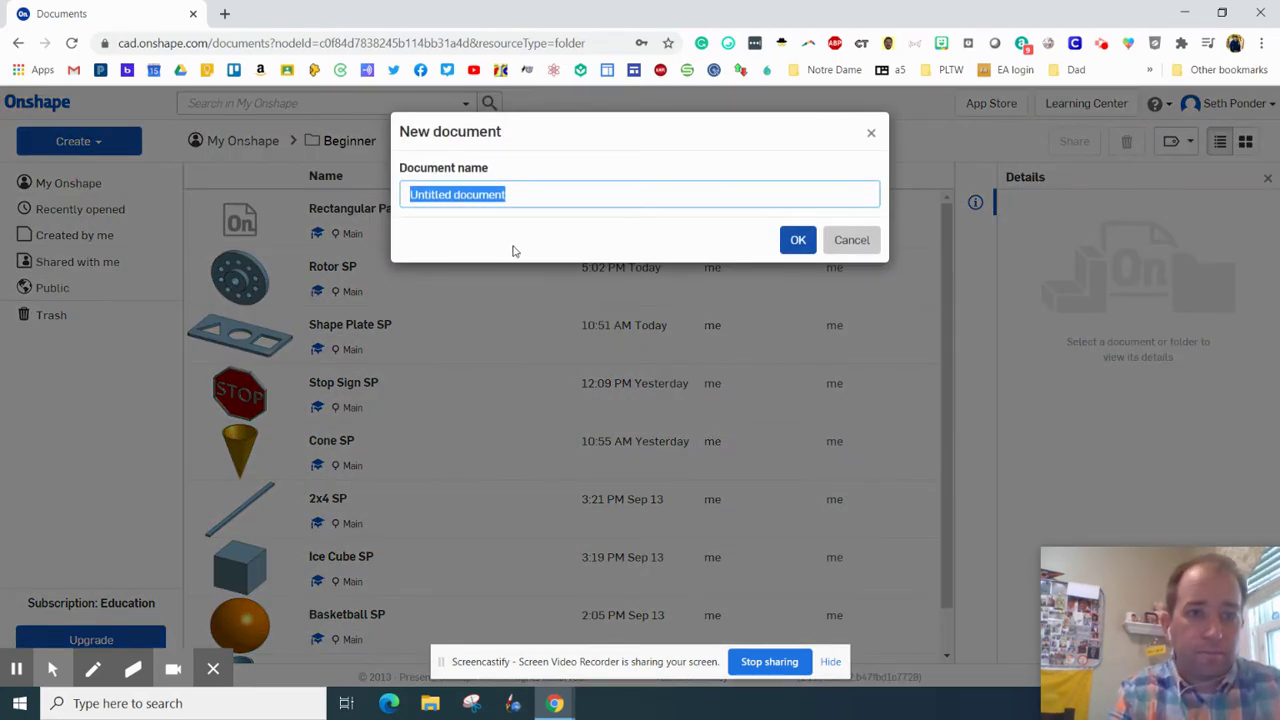
text(Rectangle SP)
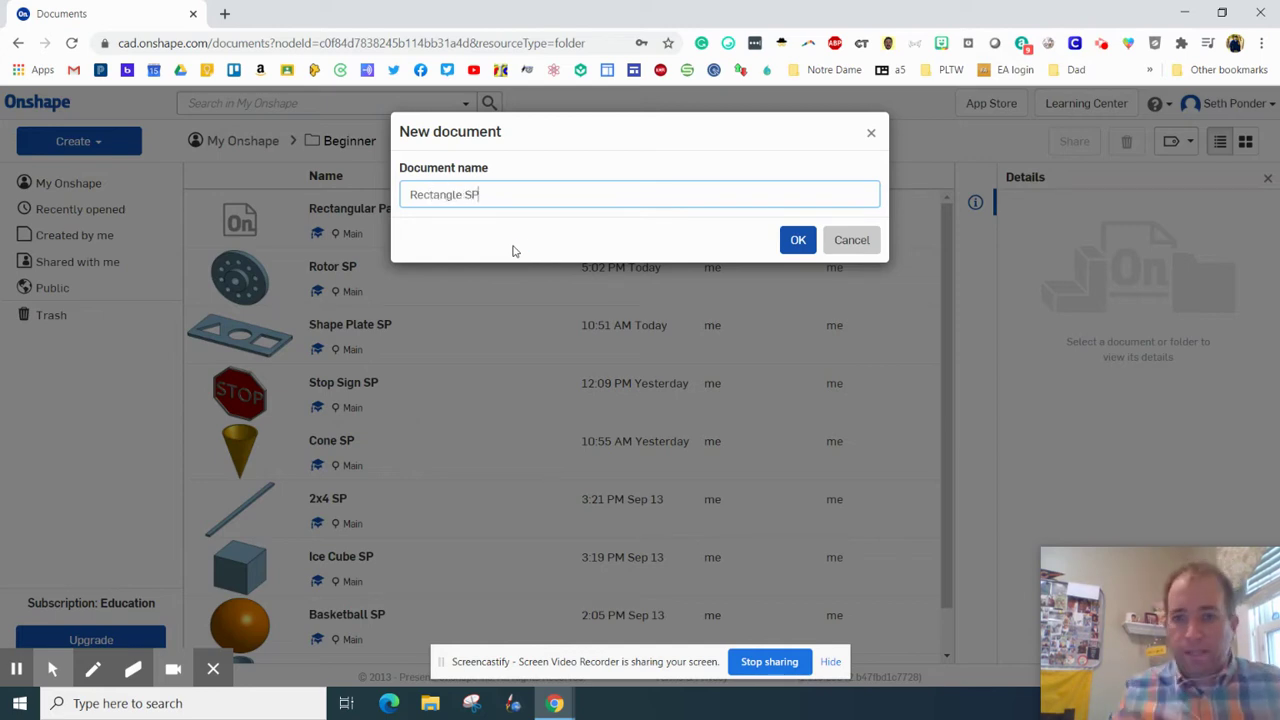
click(798, 240)
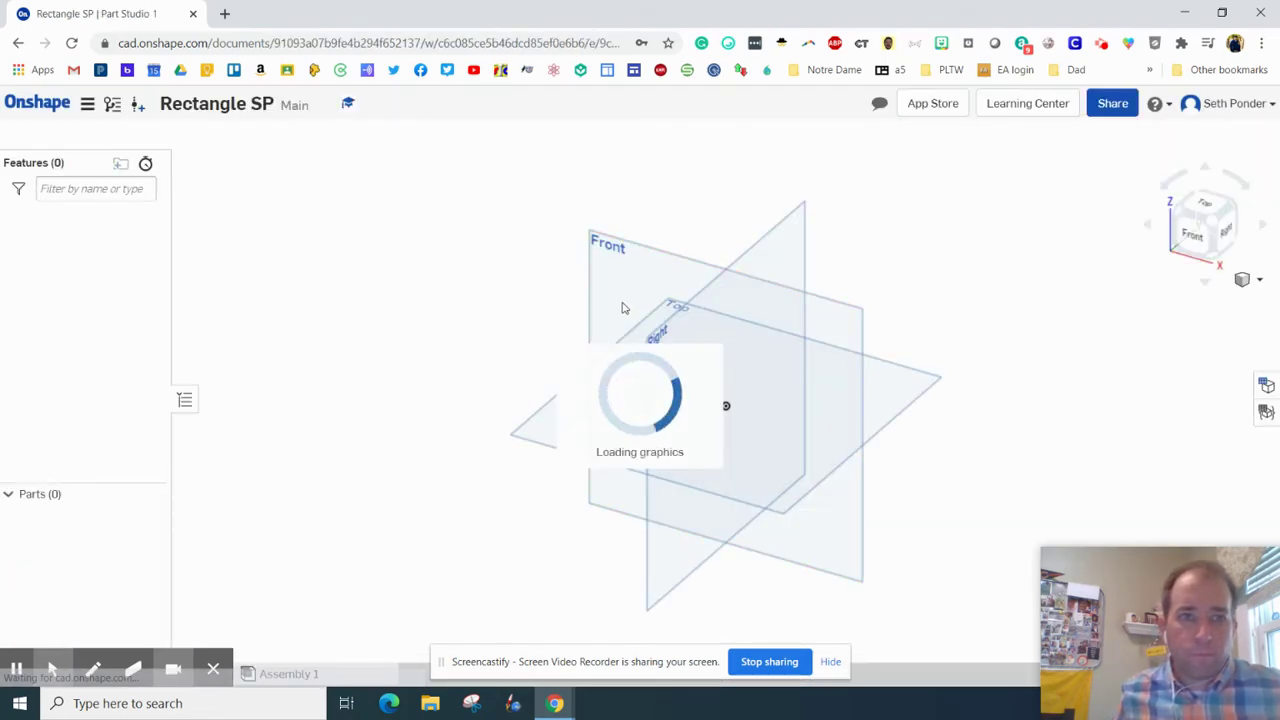
Sketch a center point rectangle on the Front plane, centered on the origin and about 10.2 by 5.4 in
click(626, 253)
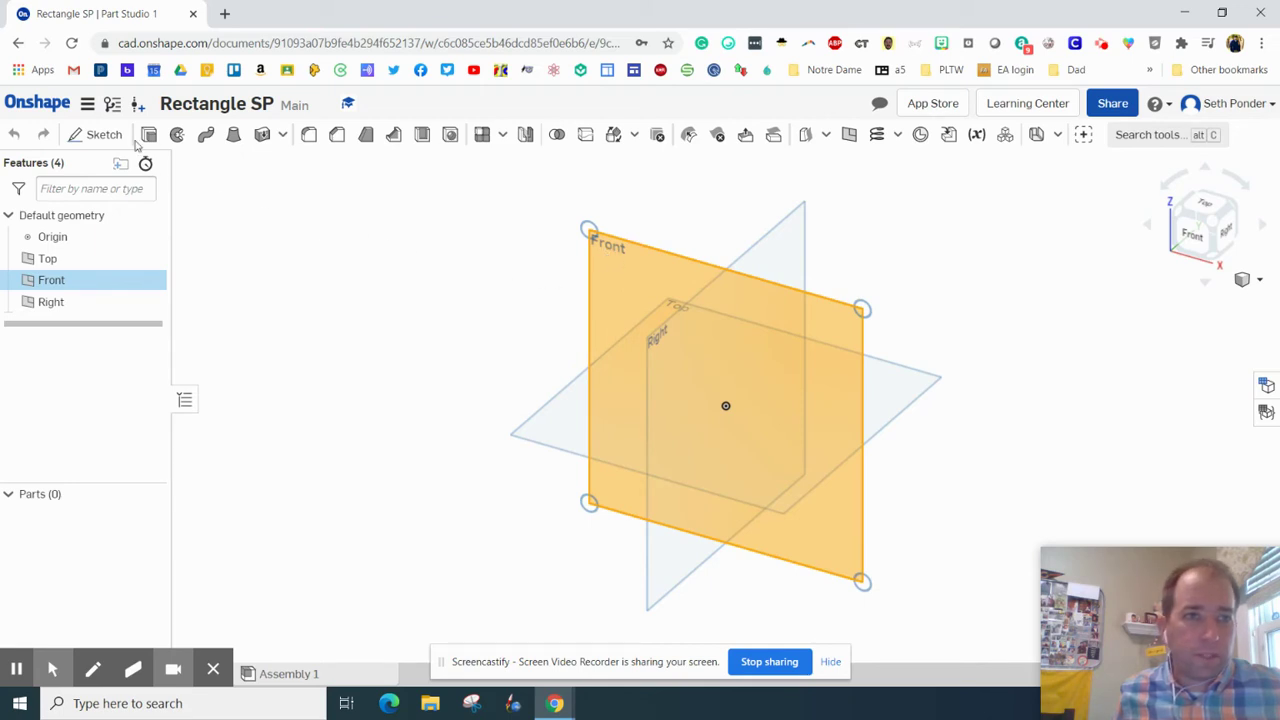
click(96, 134)
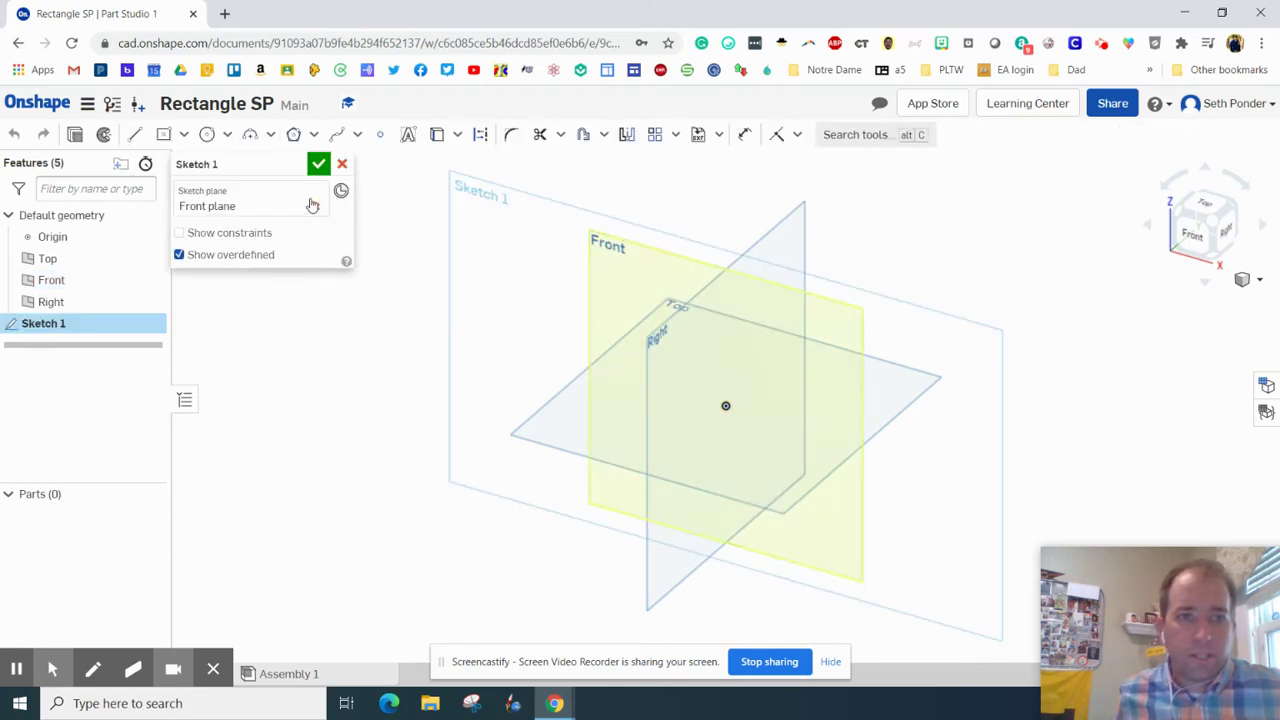
click(184, 135)
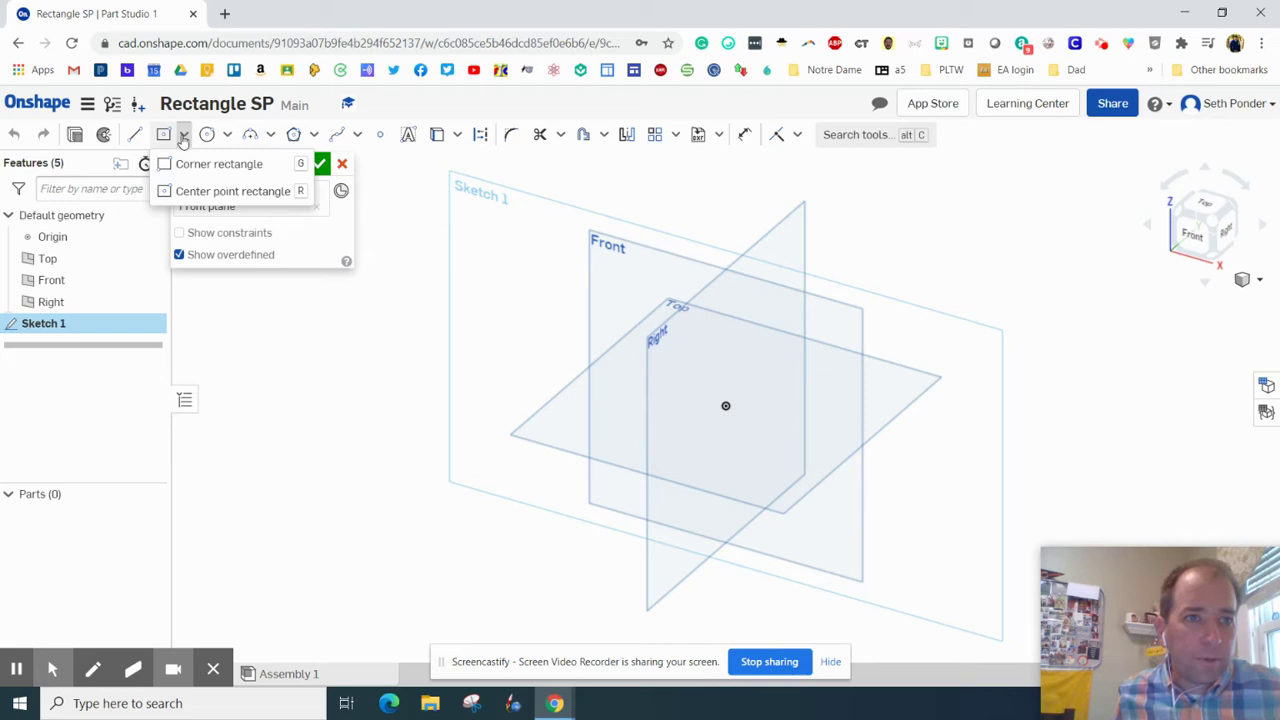
click(184, 194)
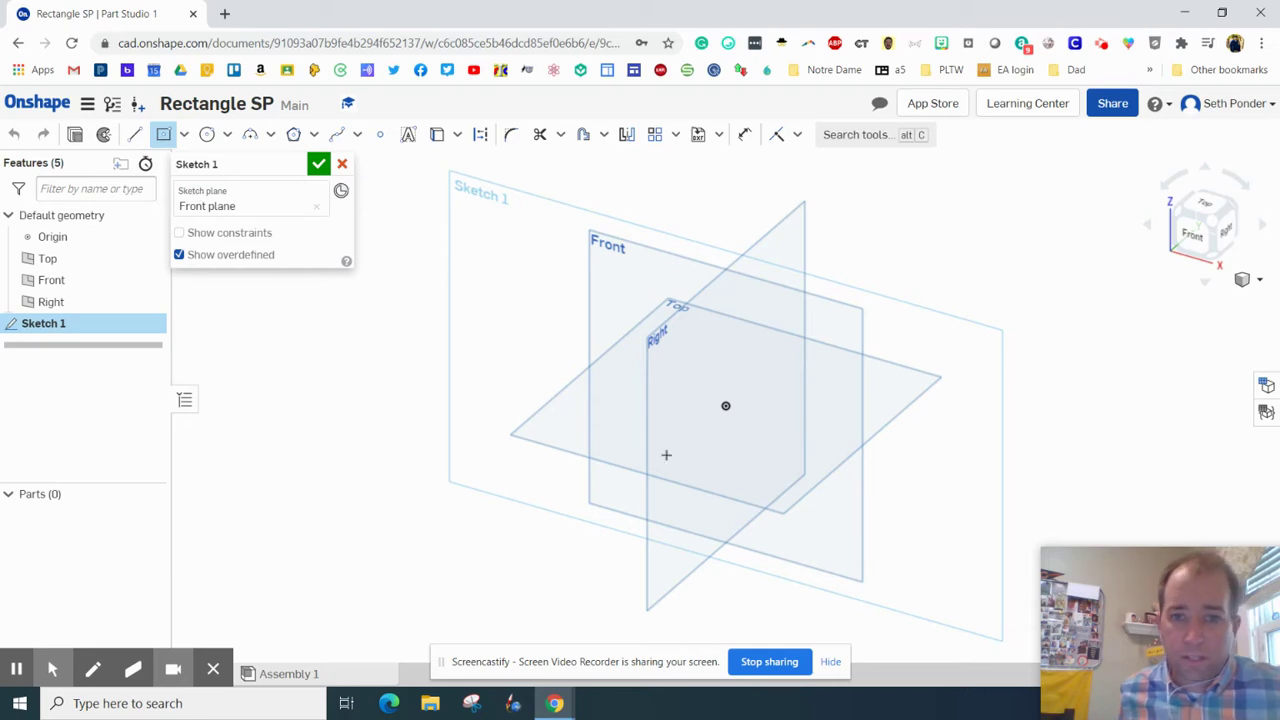
click(726, 406)
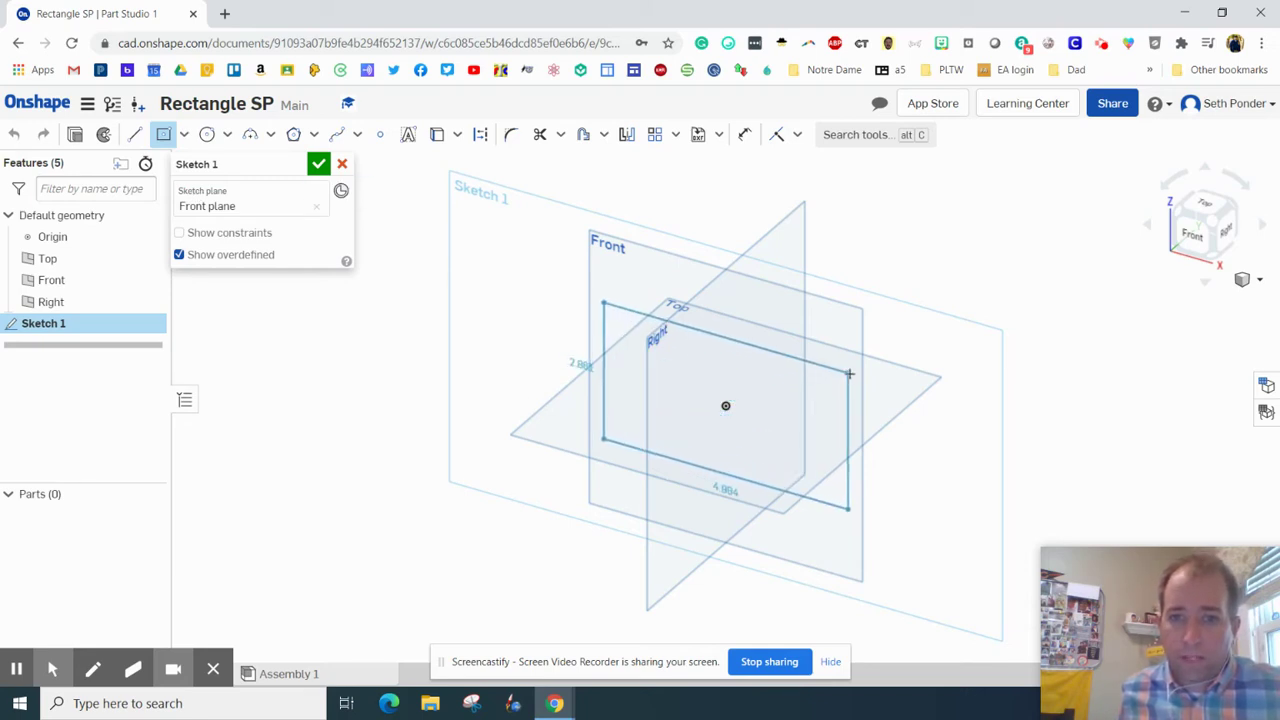
click(958, 351)
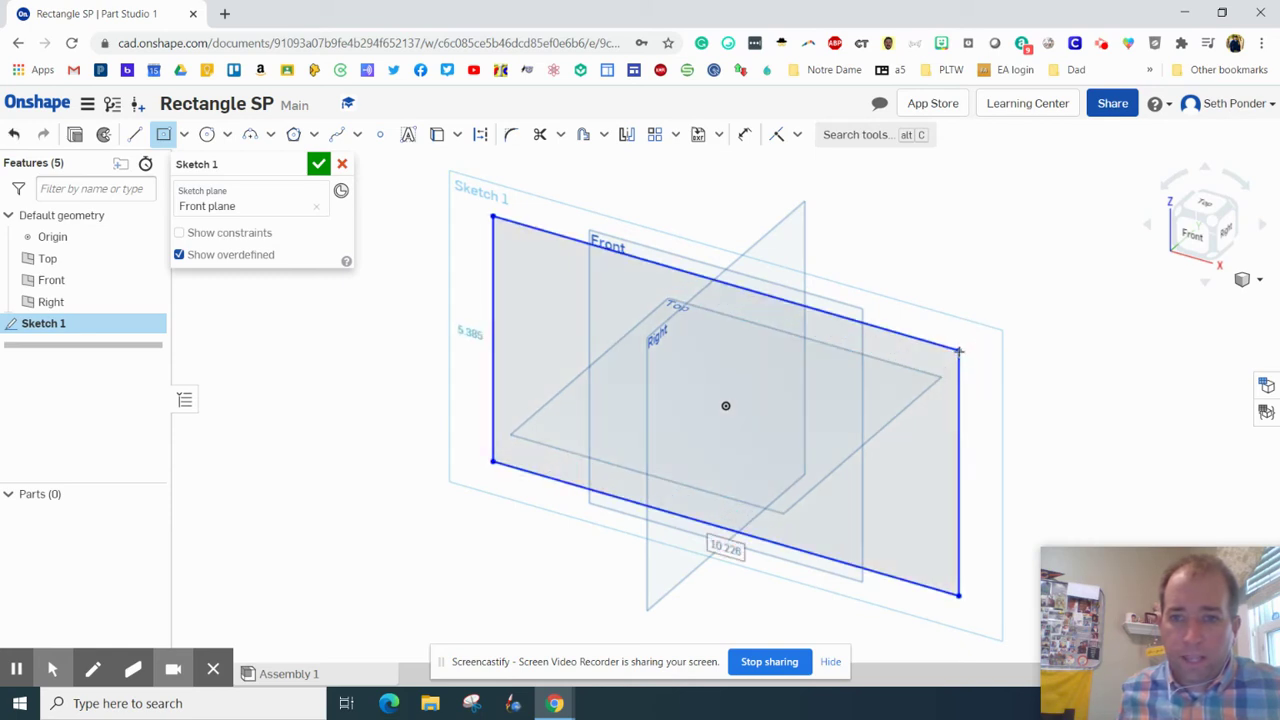
Set the rectangle's width to 6 in and its height to 4 in, and finish the sketch
click(701, 552)
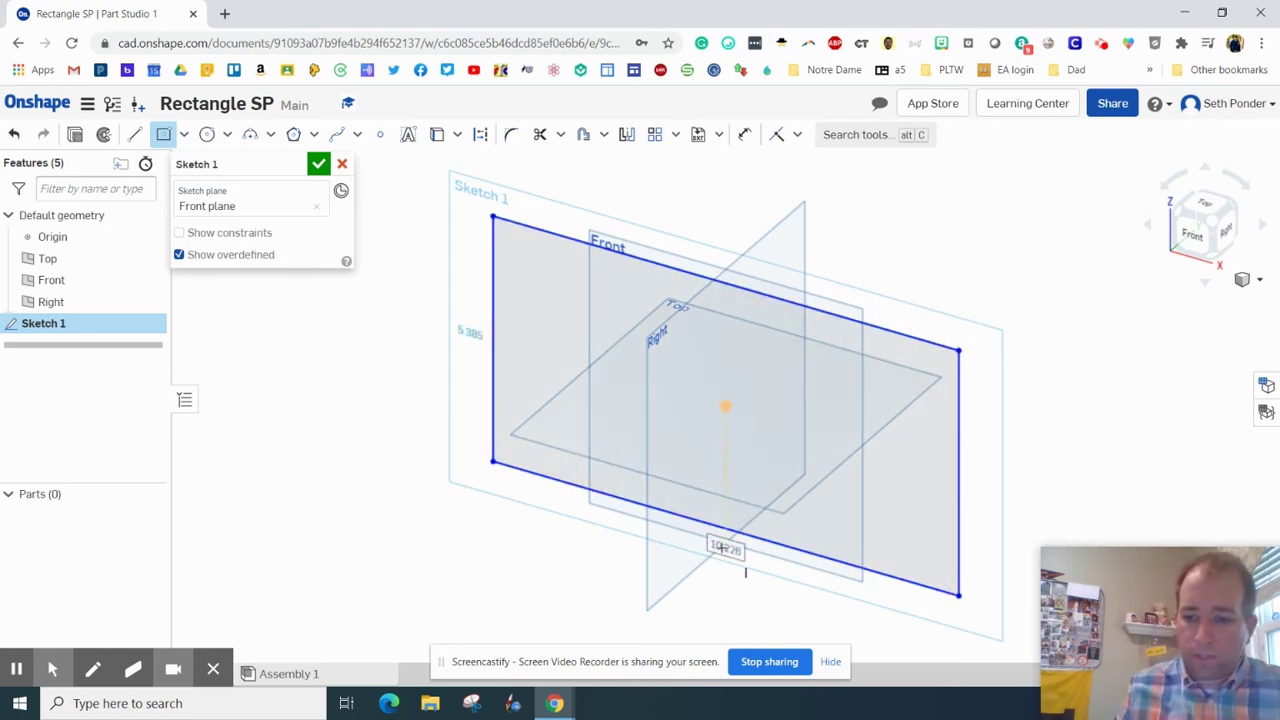
click(722, 548)
text(6)
key(Return)
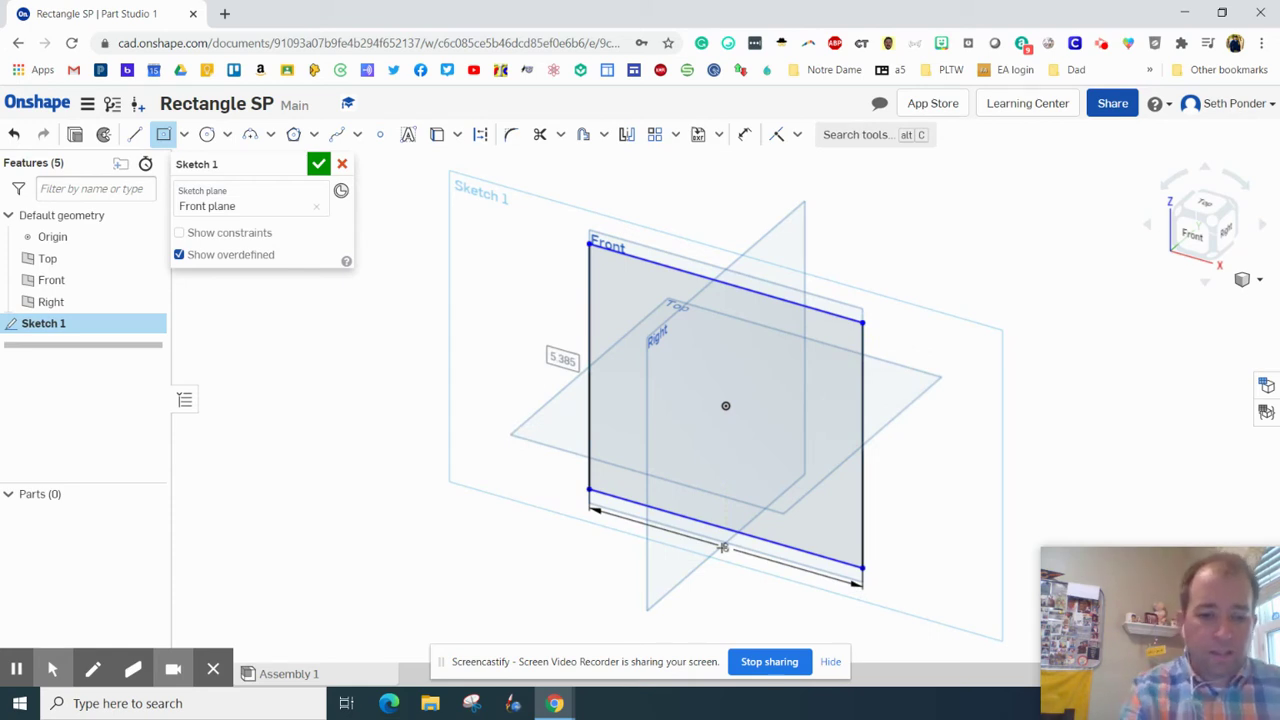
click(562, 358)
text(4)
key(Return)
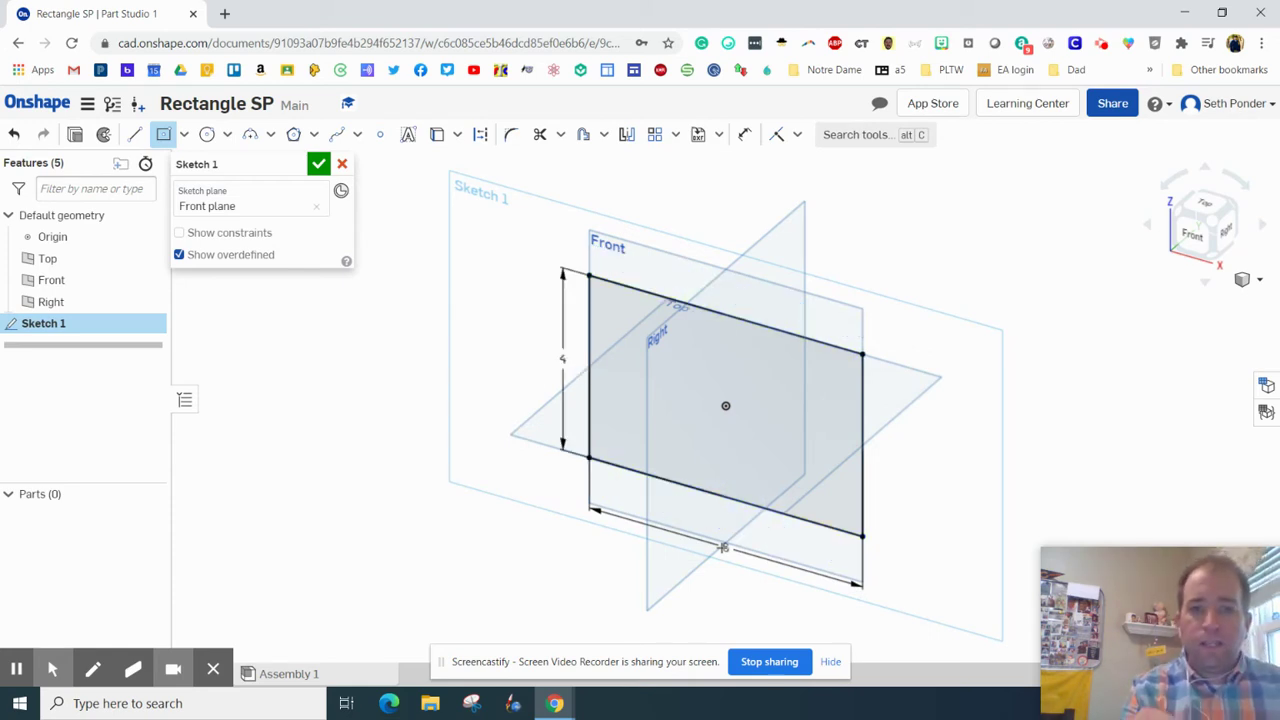
click(744, 136)
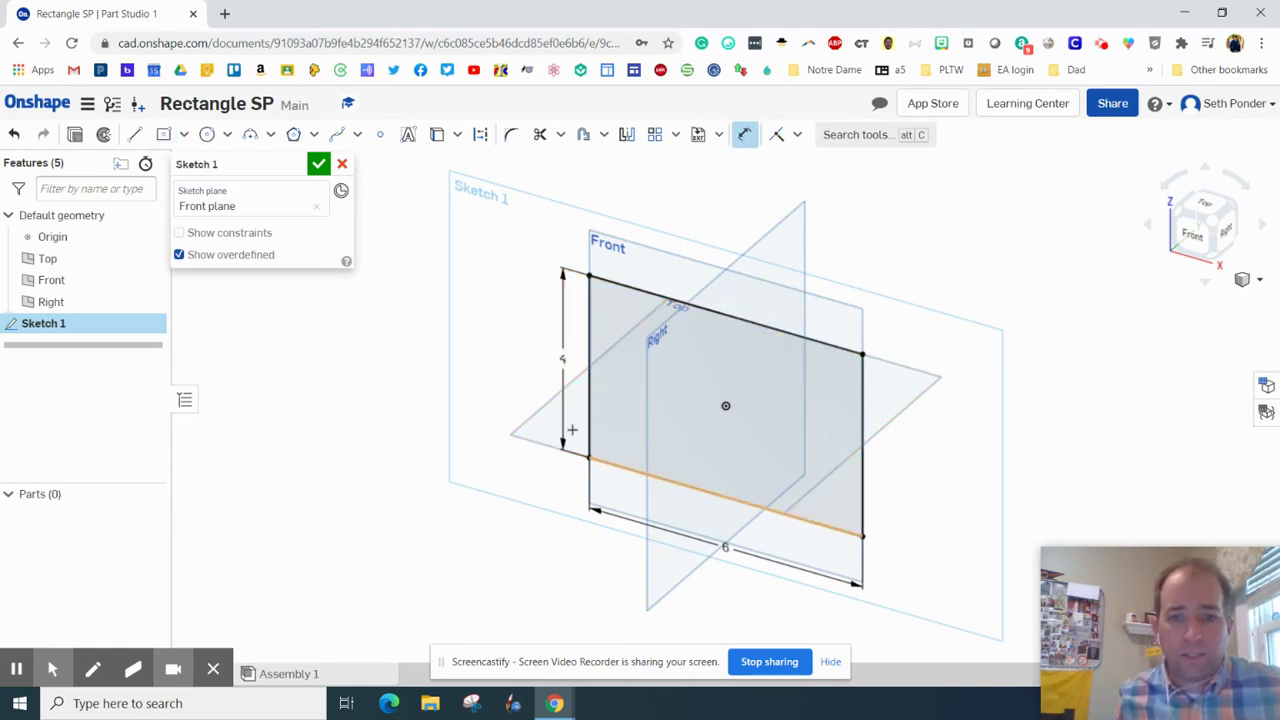
click(318, 162)
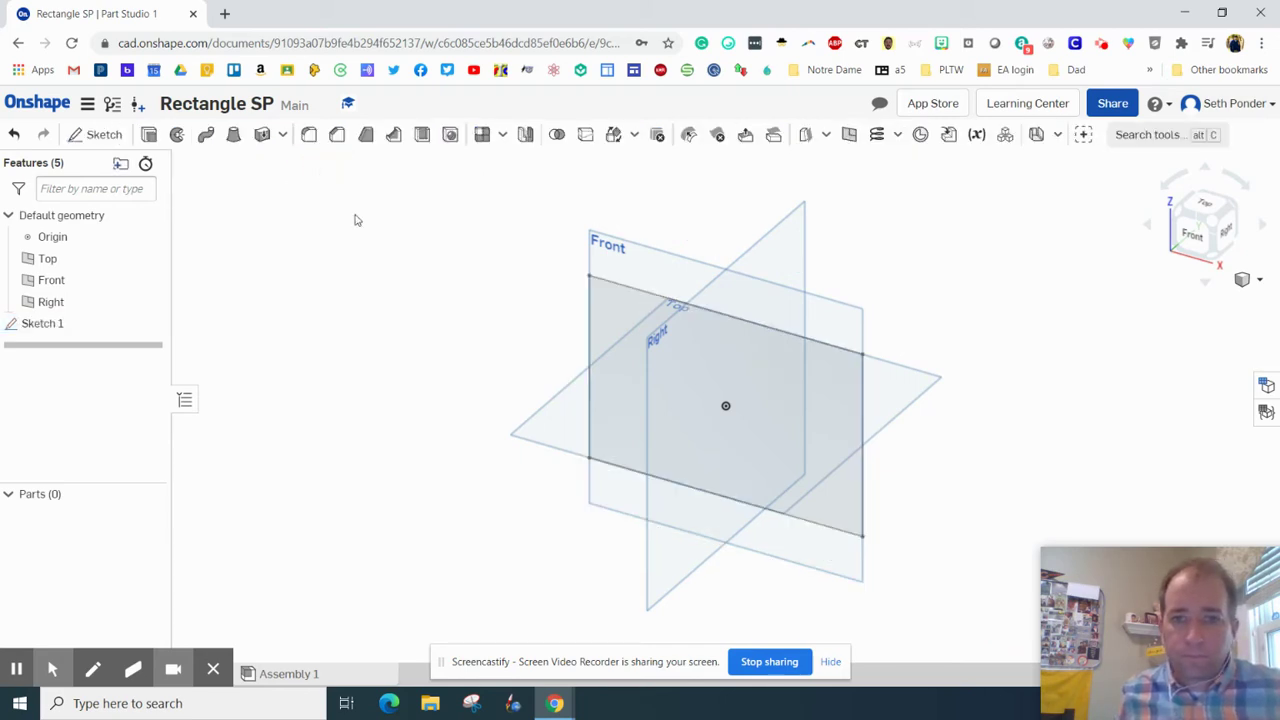
Extrude the rectangle as a new solid with a blind depth of 0.5 in
click(149, 134)
click(603, 300)
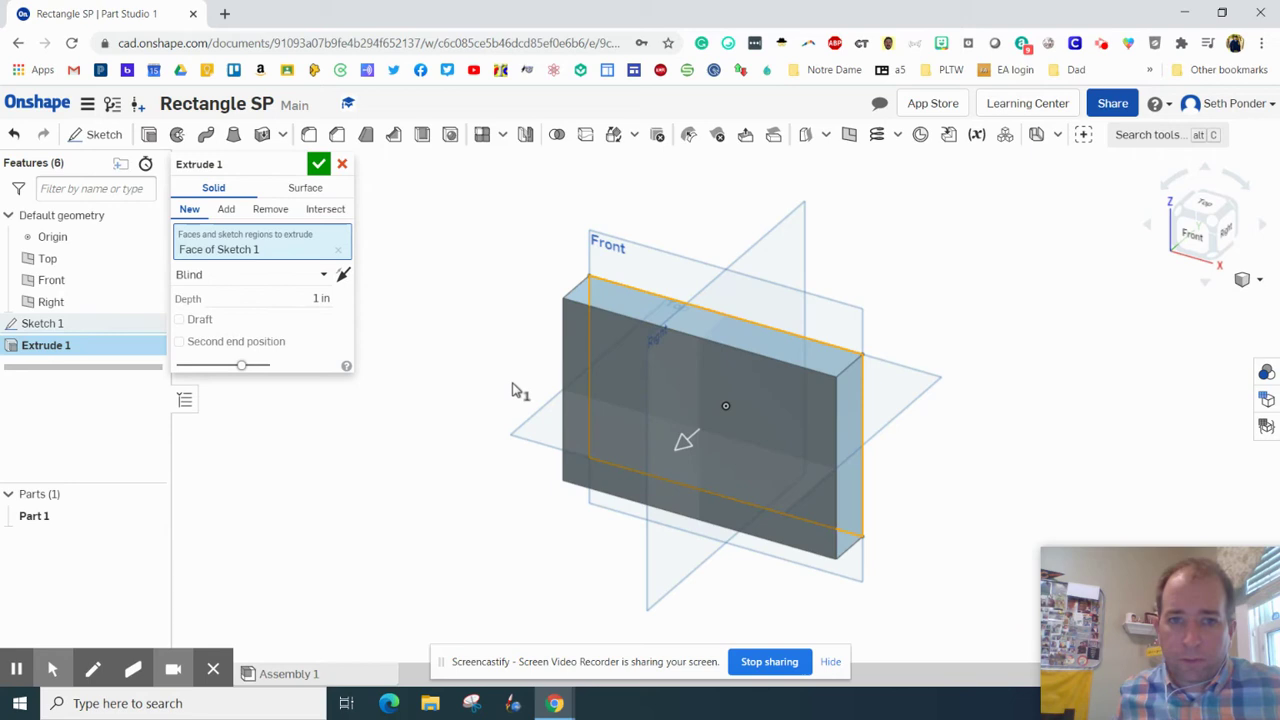
click(318, 299)
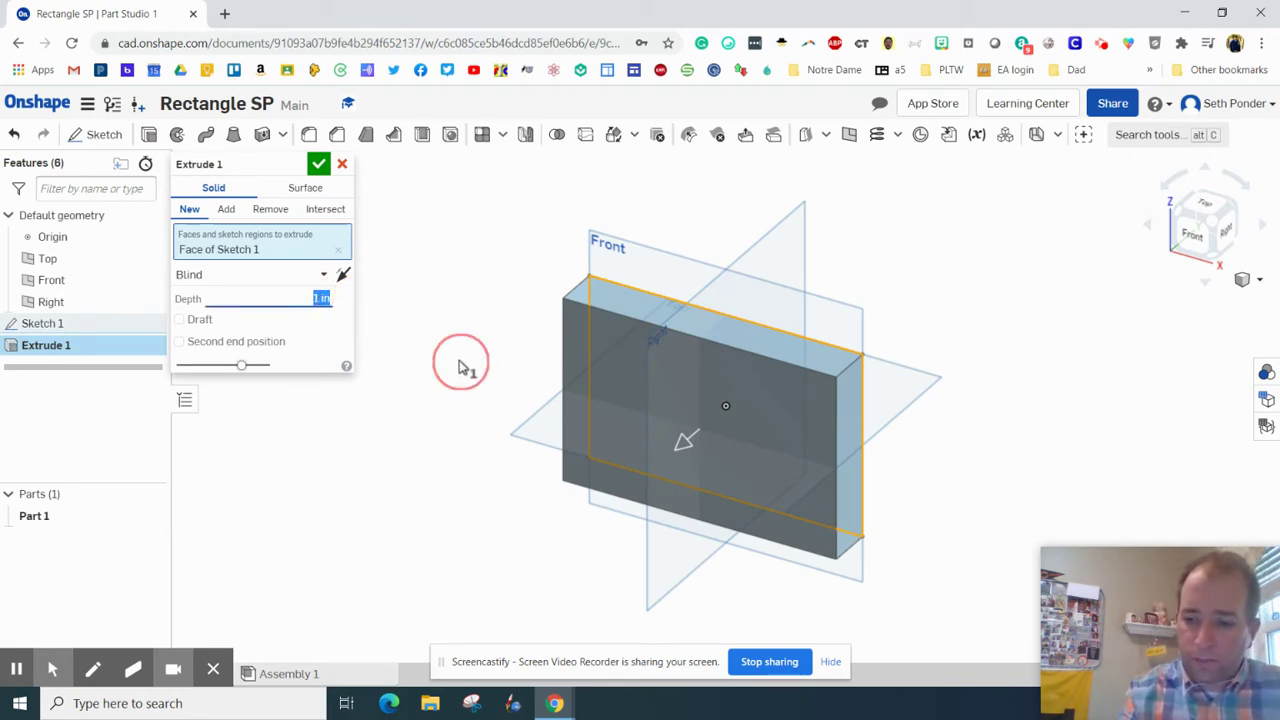
text(25)
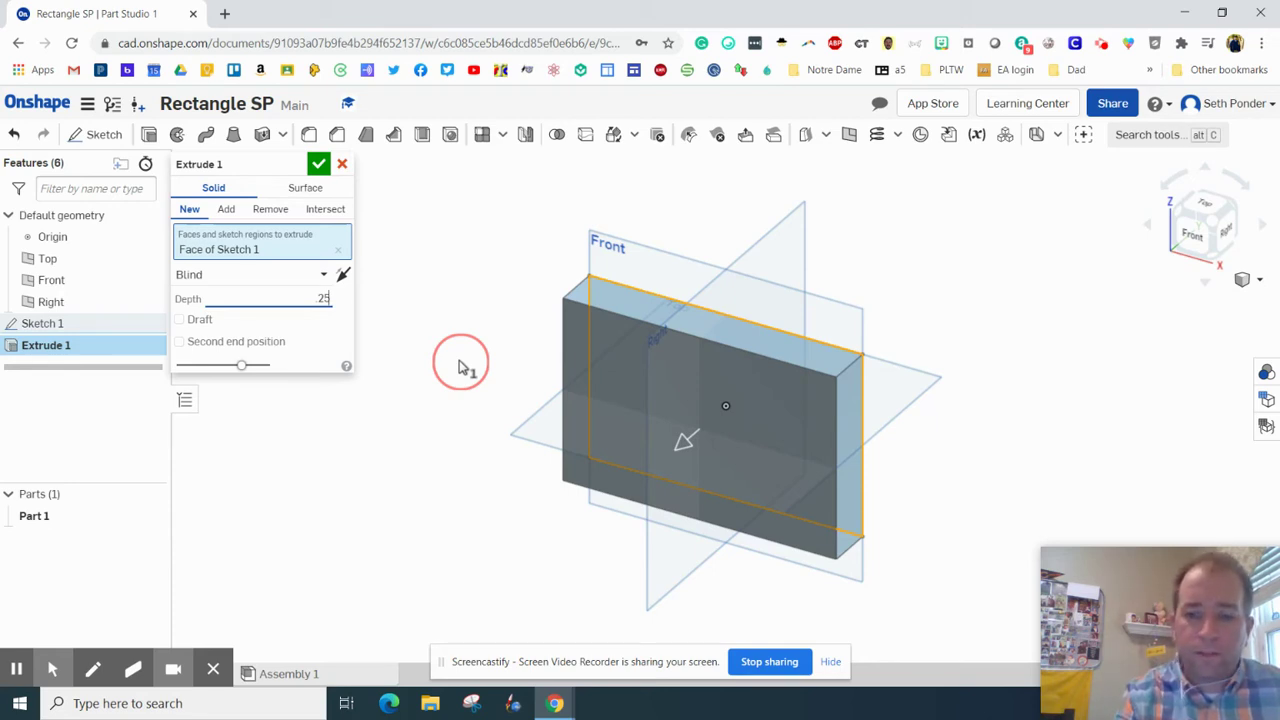
key(Return)
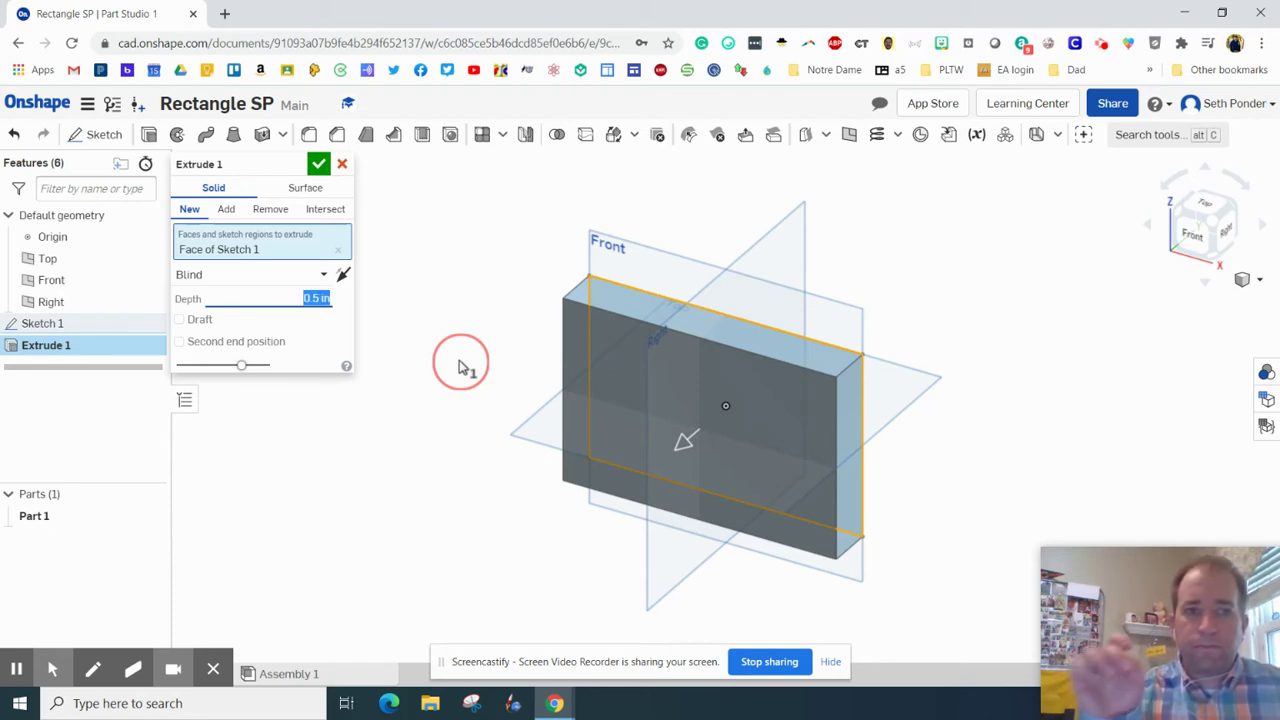
click(318, 163)
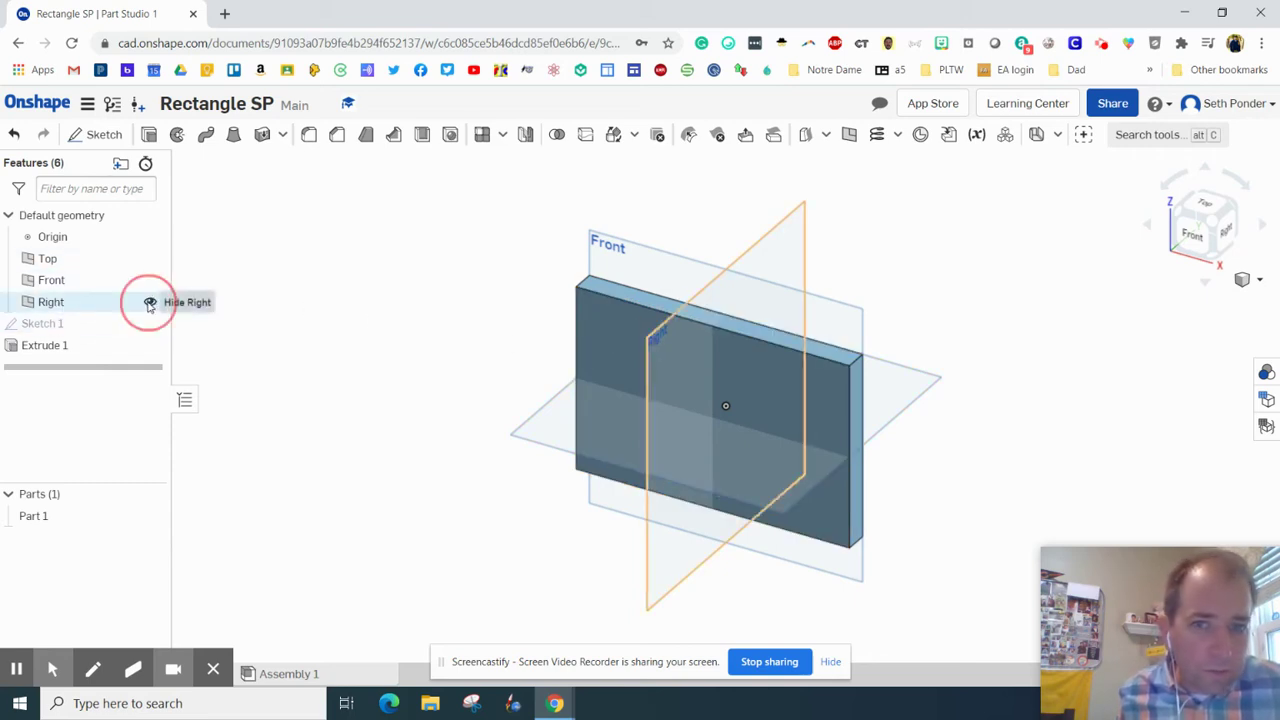
Hide the Right plane and sketch a circle about 0.5 in in diameter on the plate's front face, near its upper-left corner
click(150, 301)
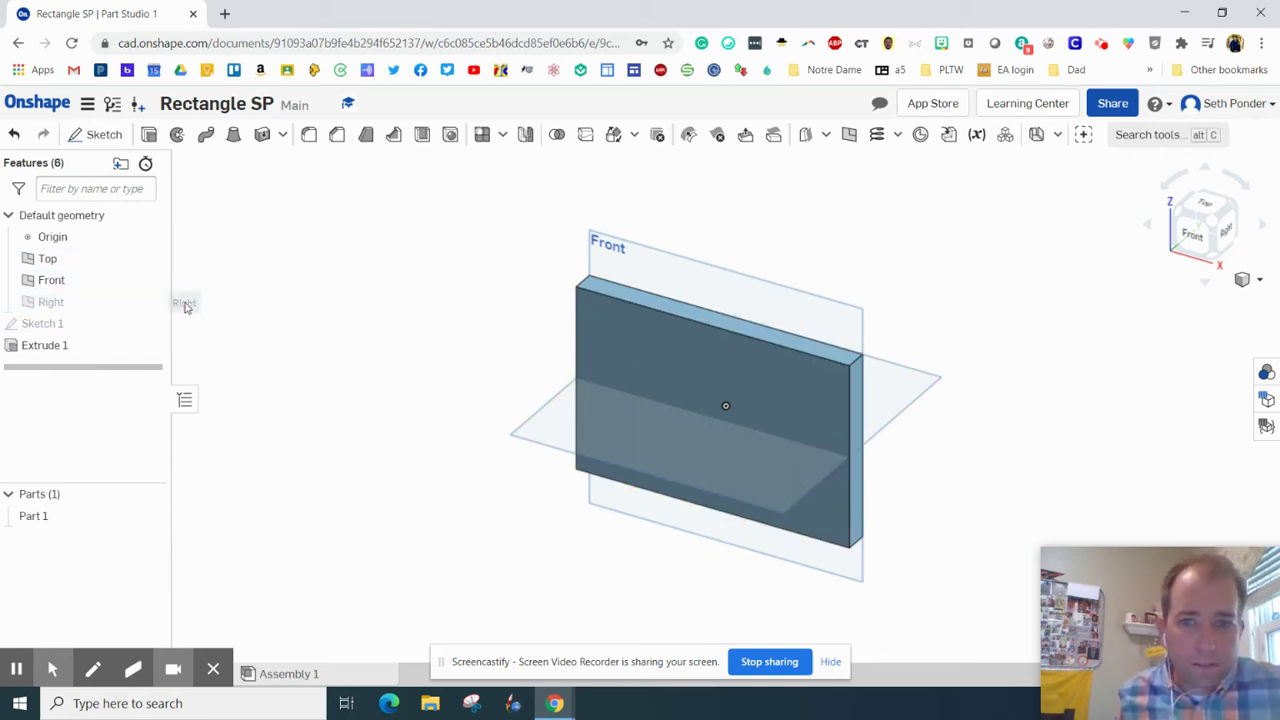
click(625, 336)
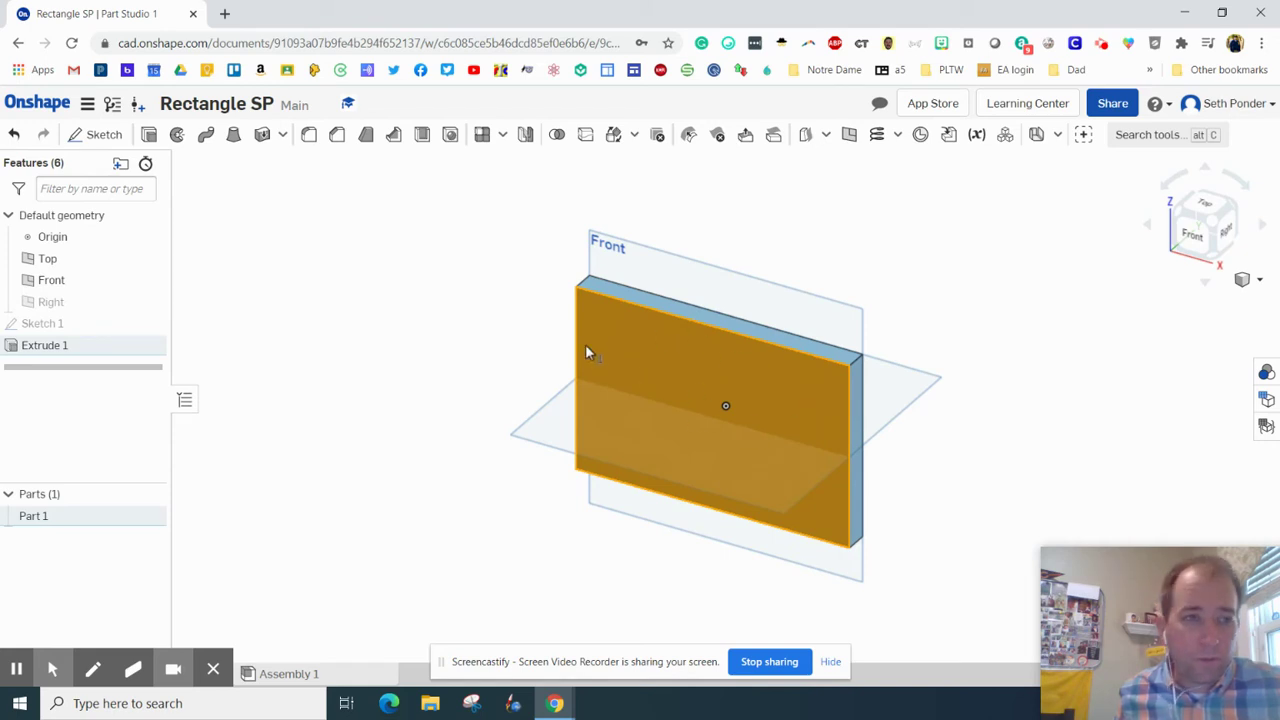
click(97, 134)
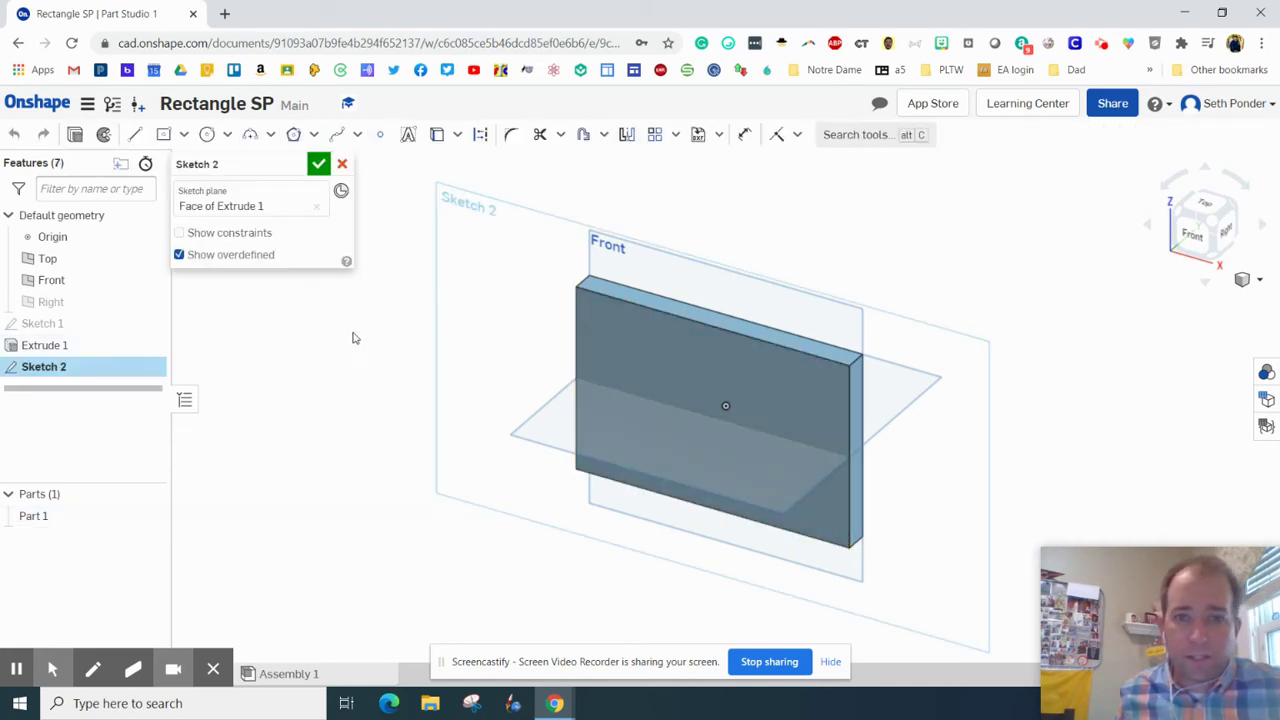
click(640, 341)
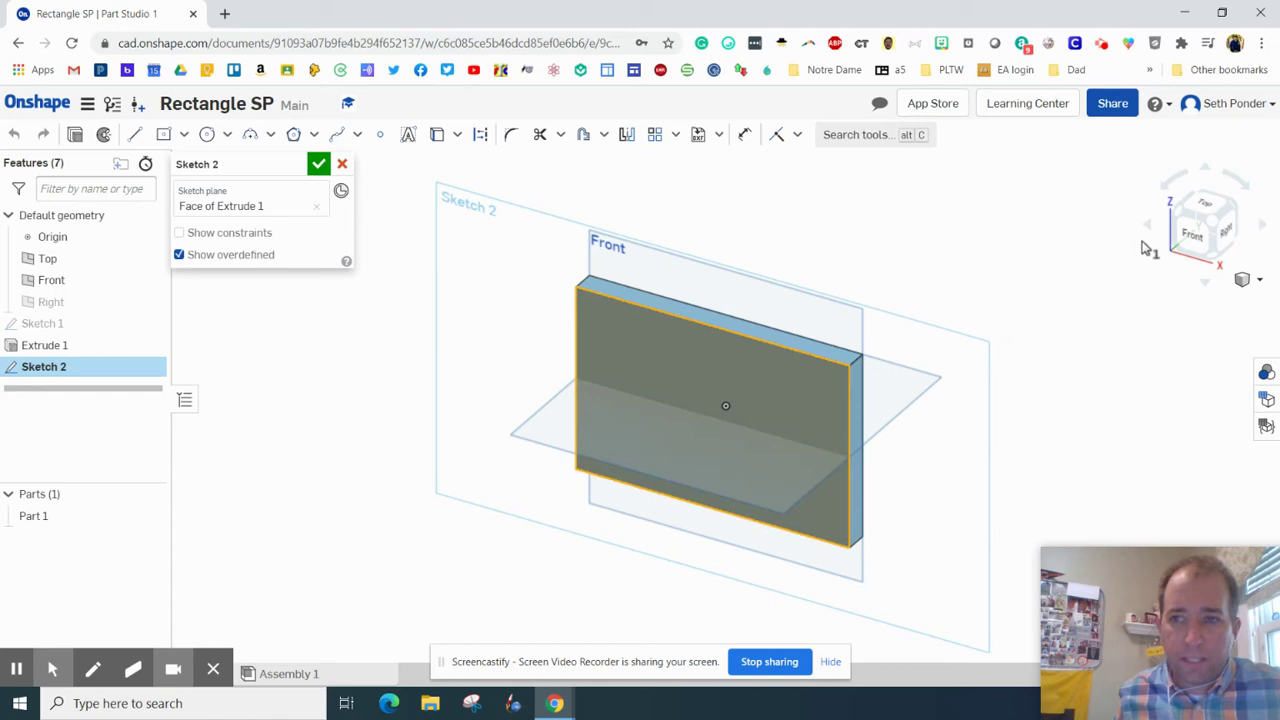
click(1195, 235)
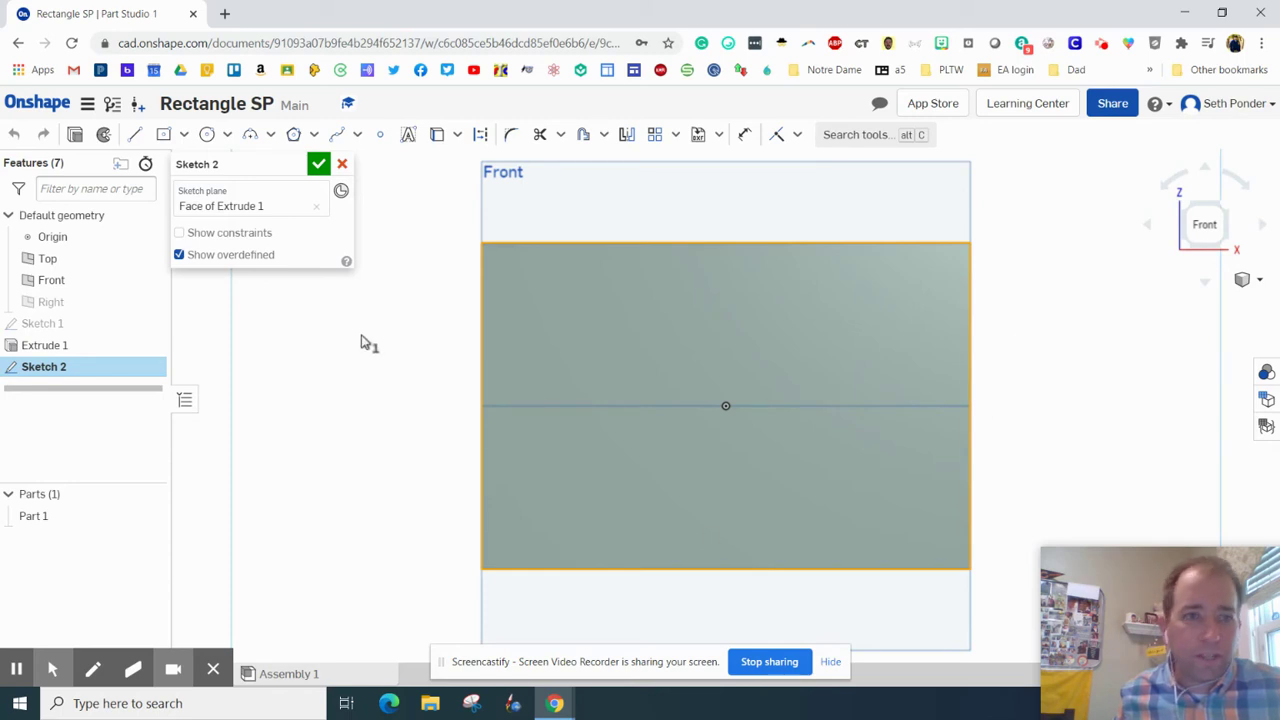
click(207, 134)
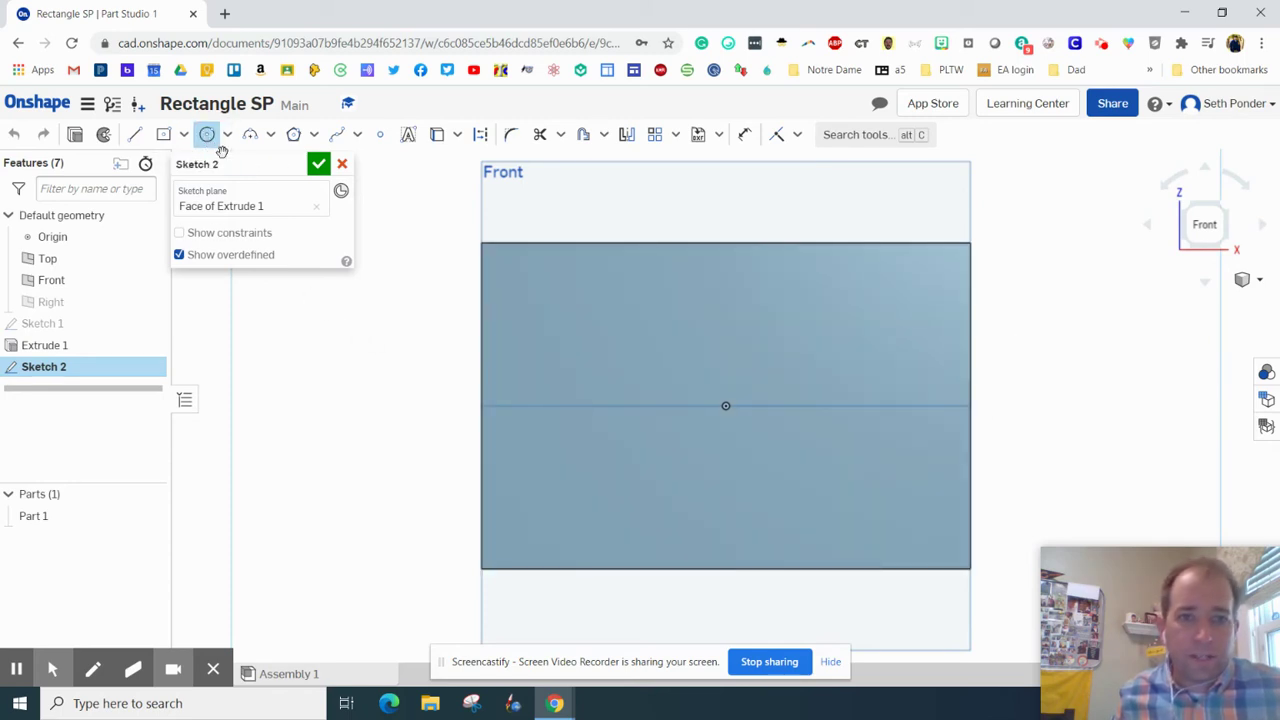
click(544, 303)
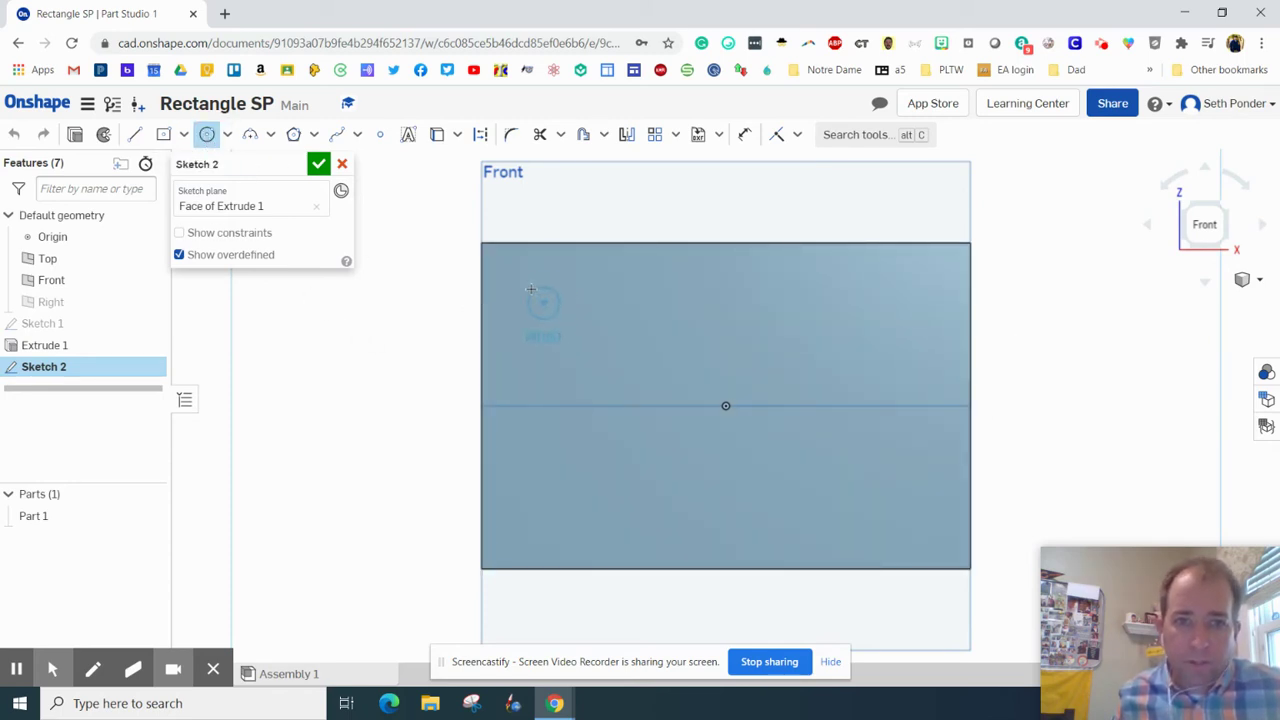
click(530, 288)
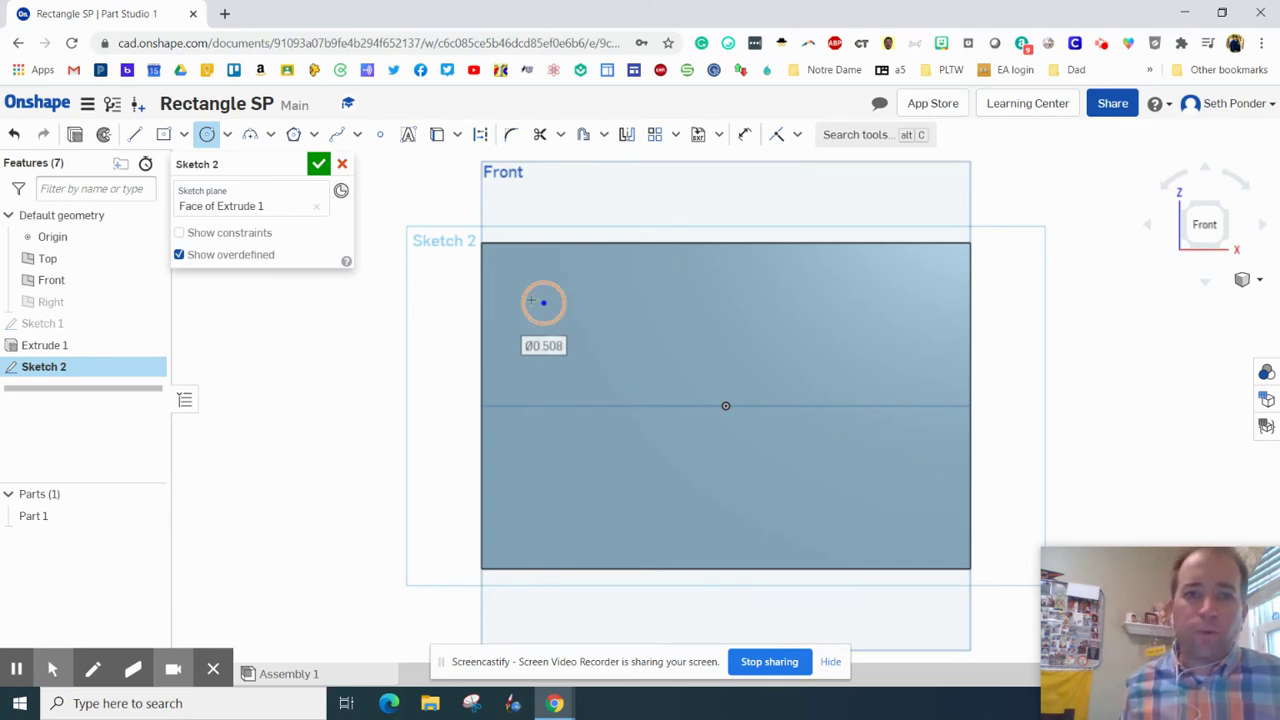
Dimension the circle's center 0.5 in from the plate's left edge
click(745, 136)
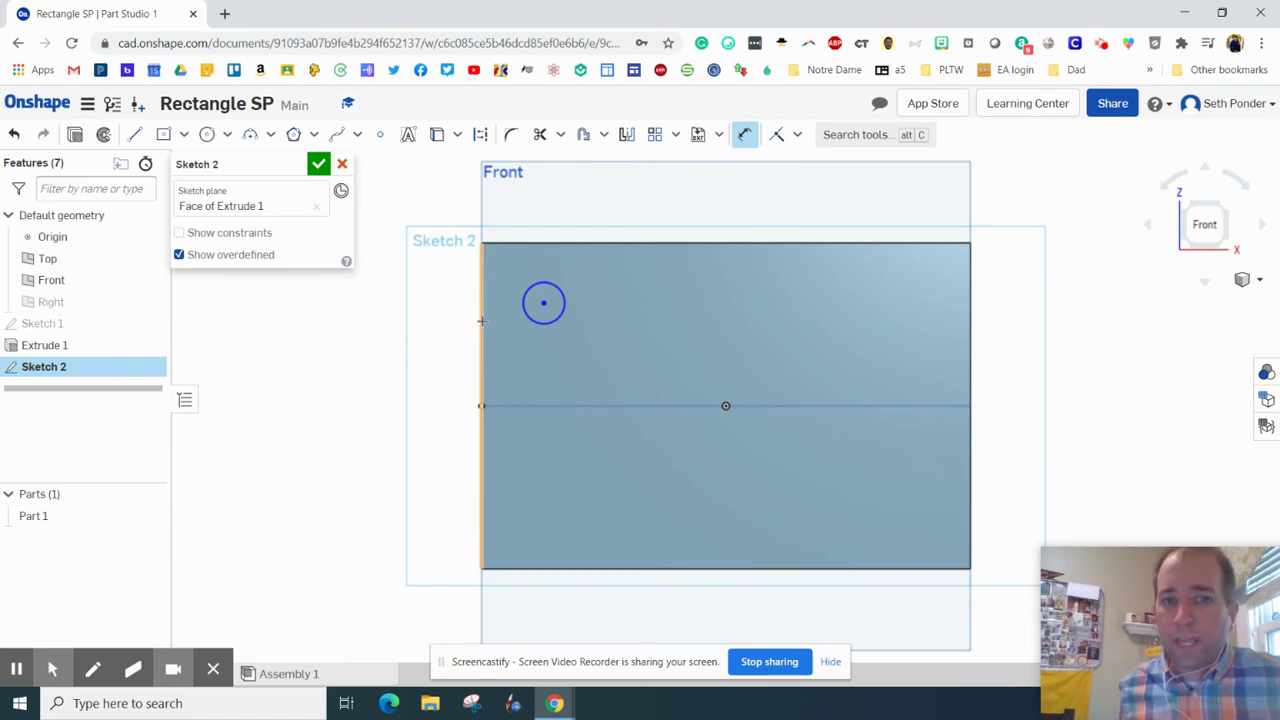
click(543, 304)
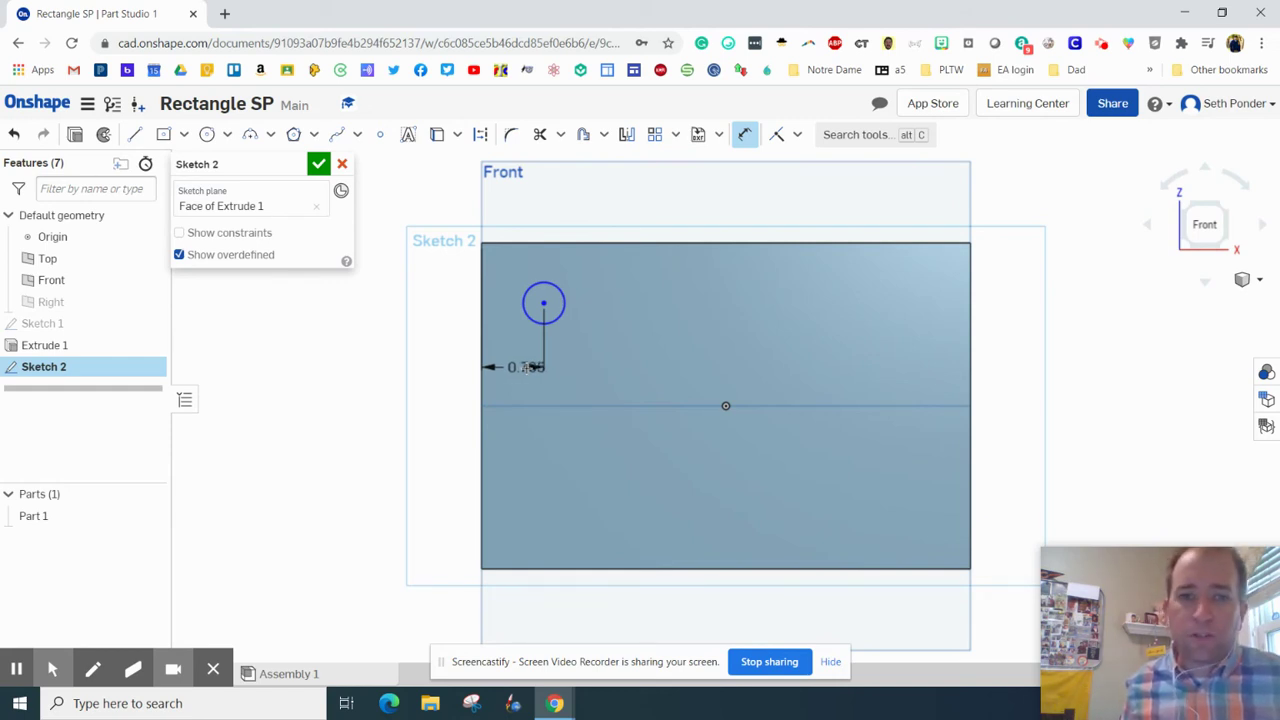
click(526, 366)
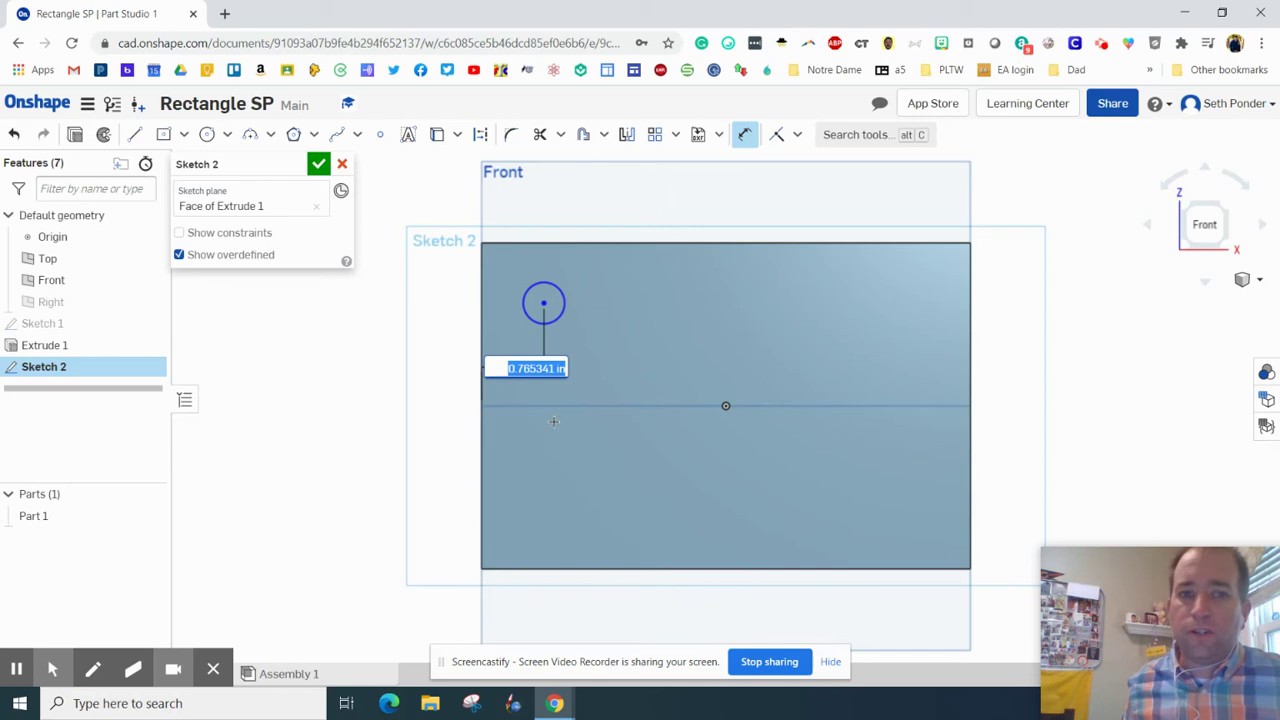
key(BackSpace)
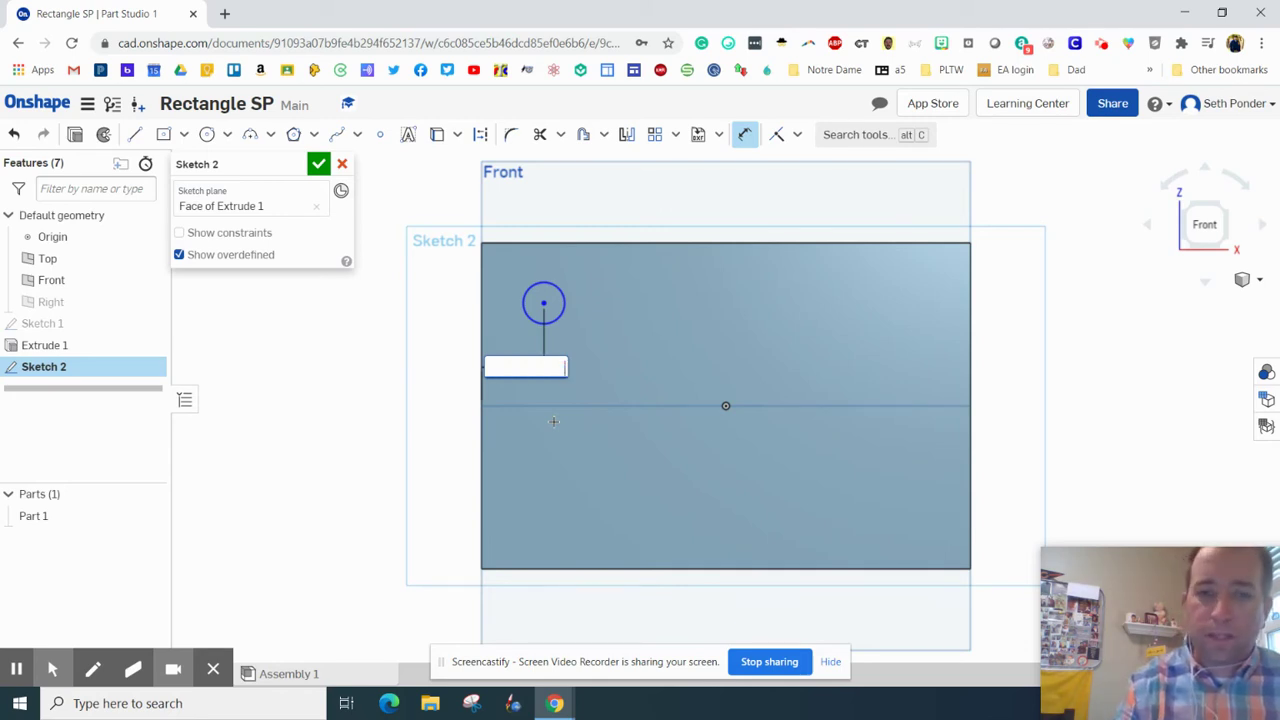
text(.5)
key(Return)
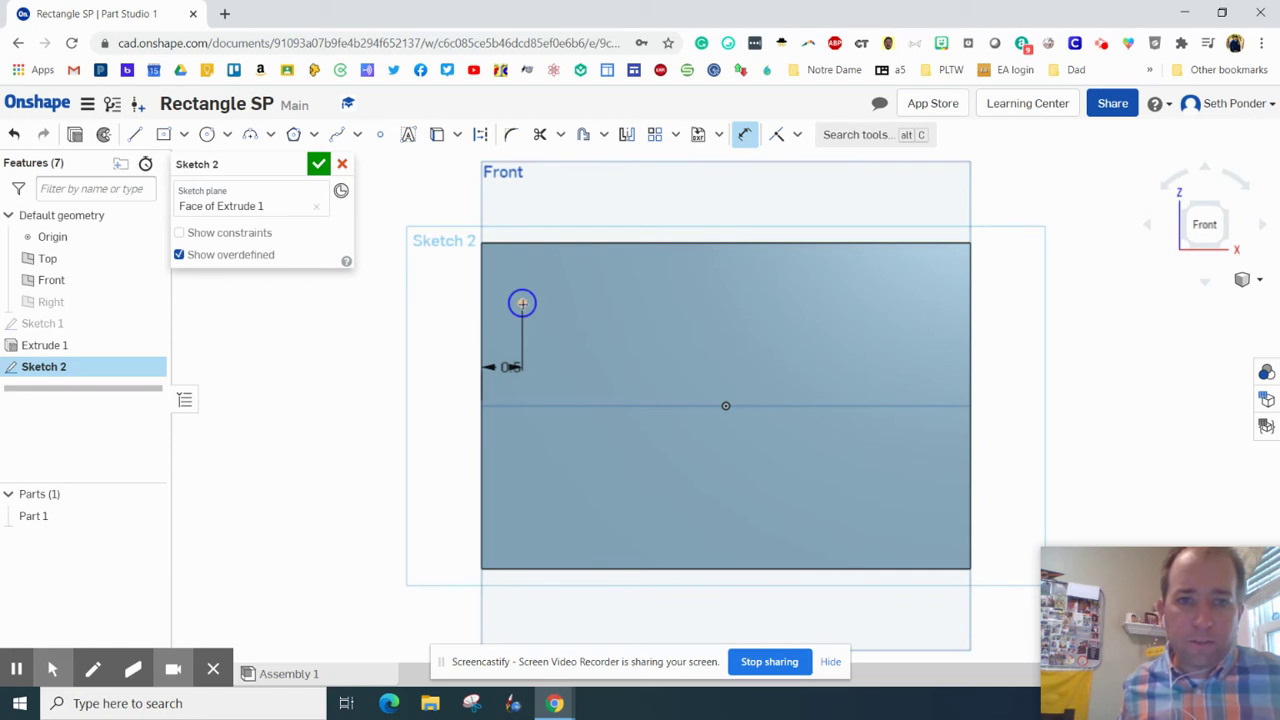
Dimension the circle's center 0.5 in from the plate's upper edge
click(522, 303)
click(578, 244)
click(590, 276)
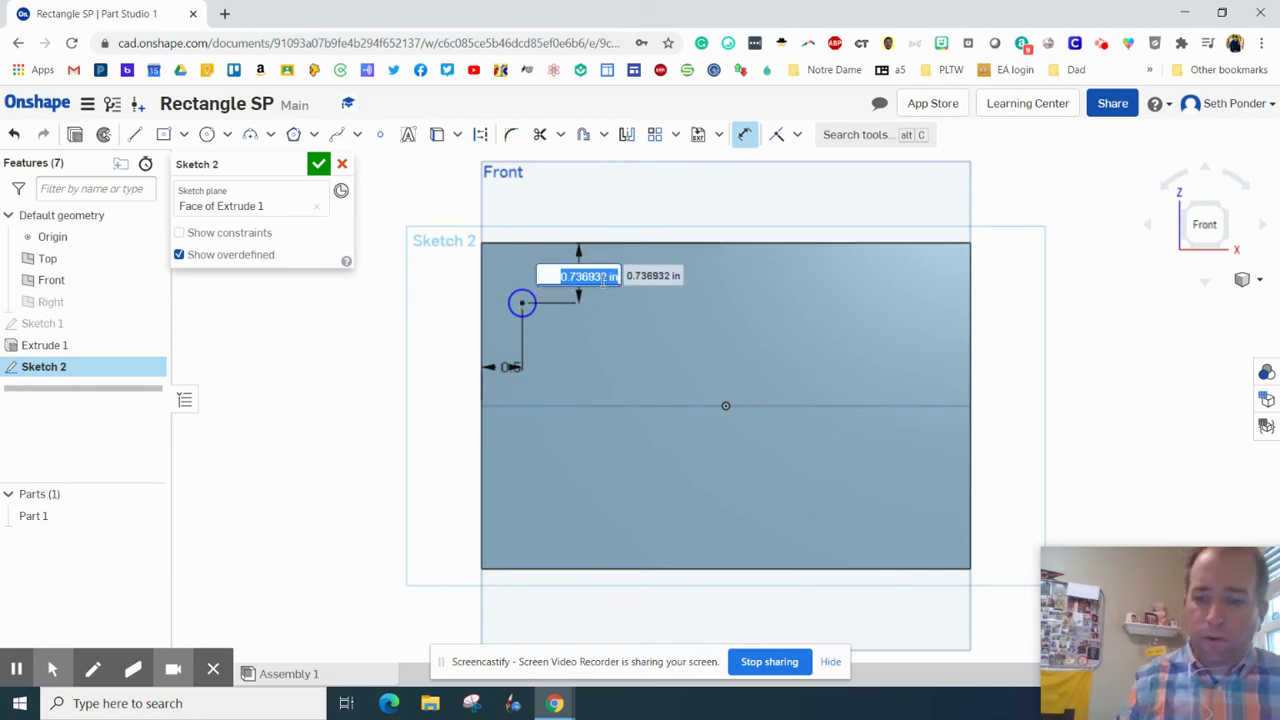
text(0.5)
key(Return)
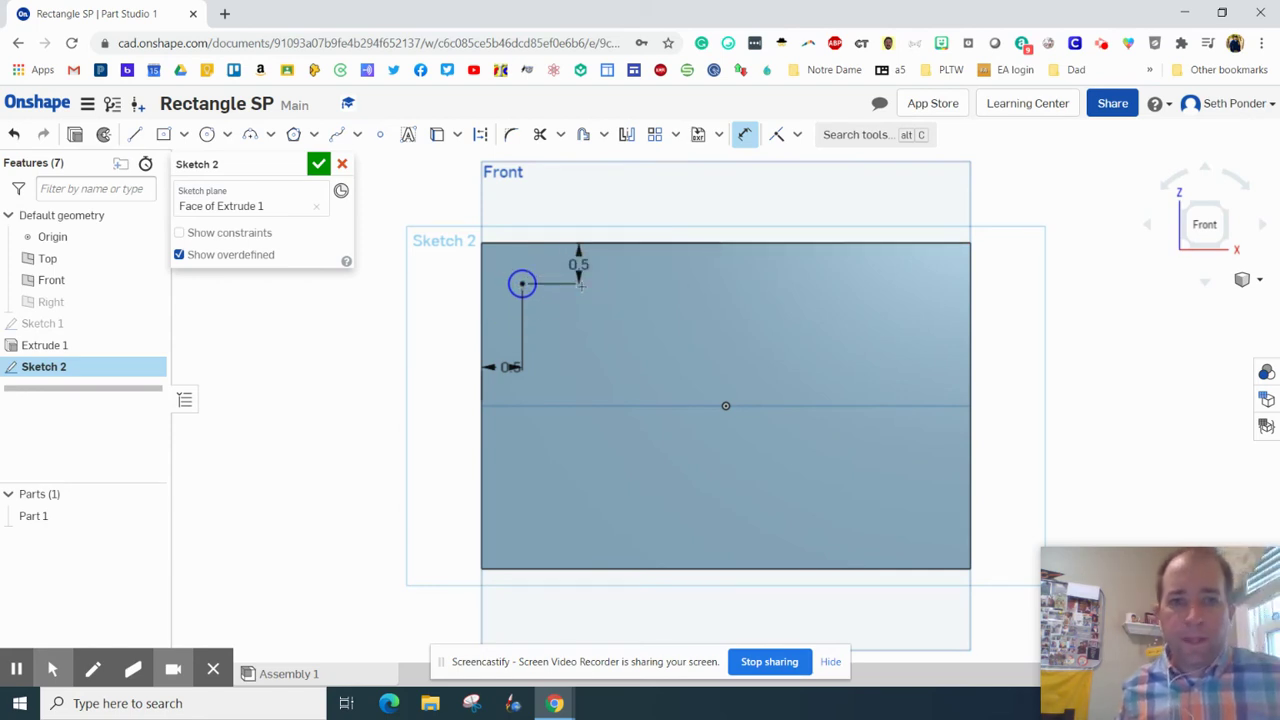
Set the circle's diameter to 0.3 in and finish the sketch
click(516, 281)
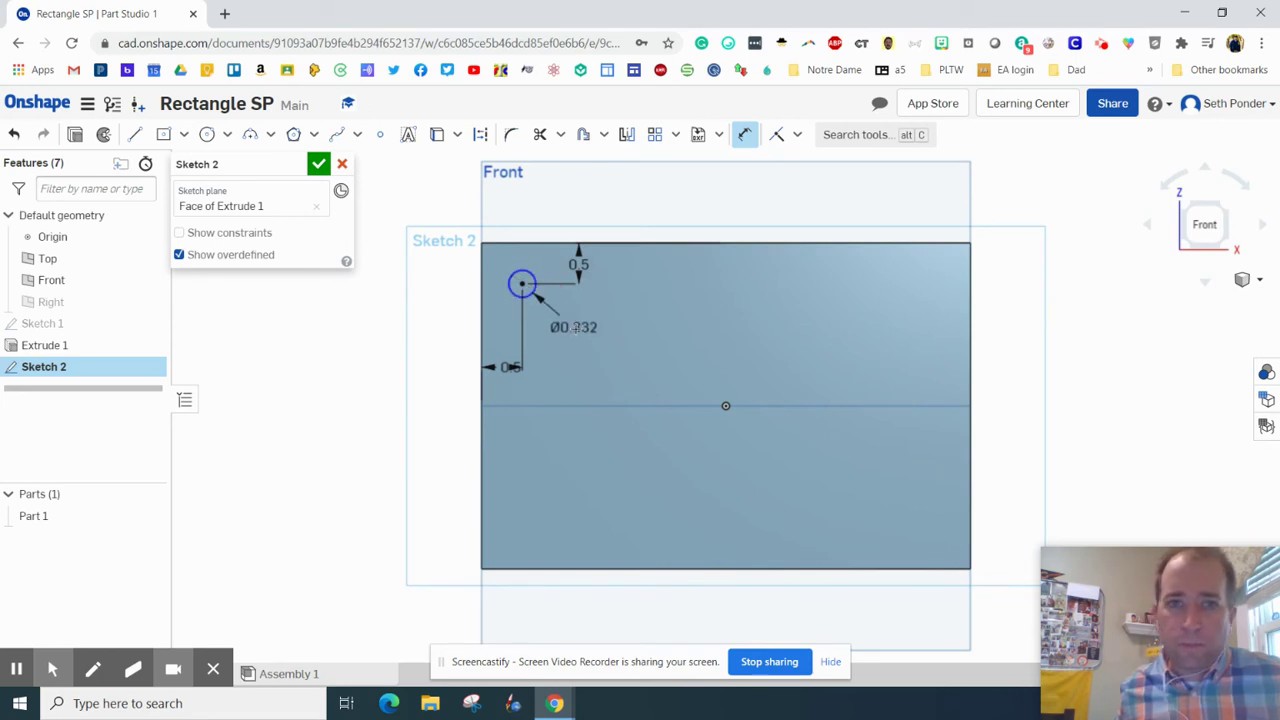
click(575, 327)
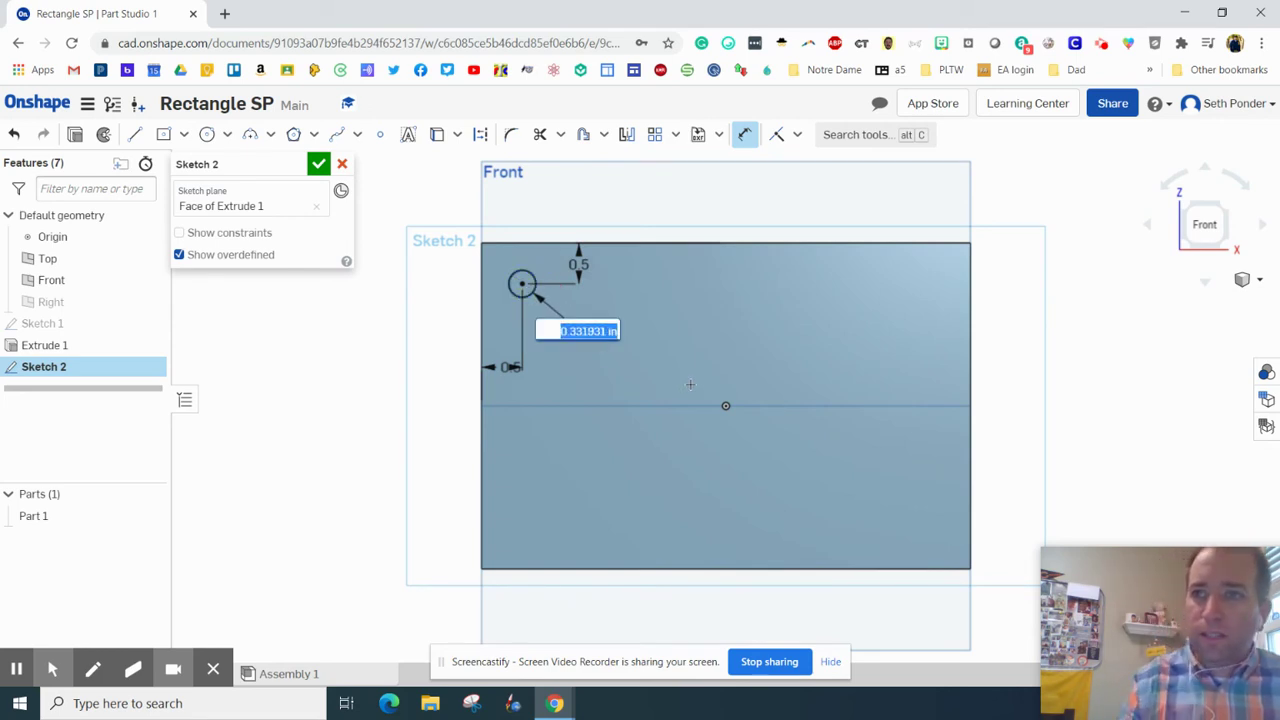
text(3)
key(Return)
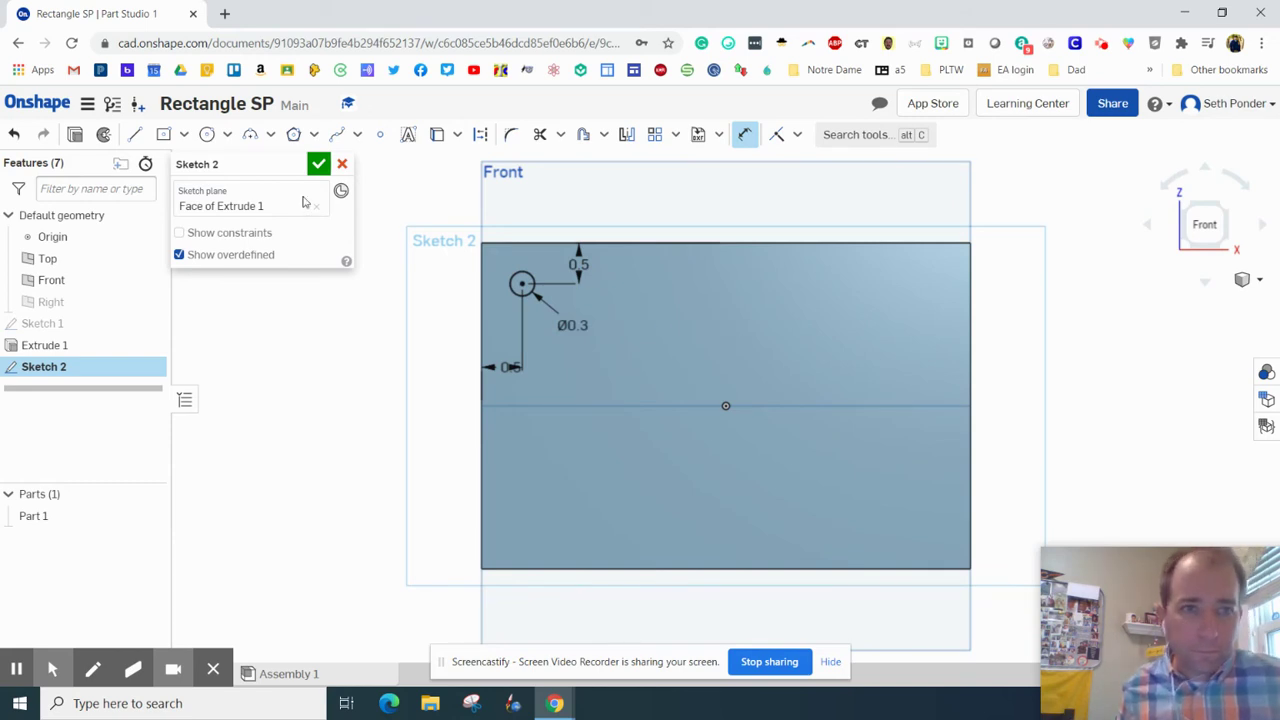
click(318, 165)
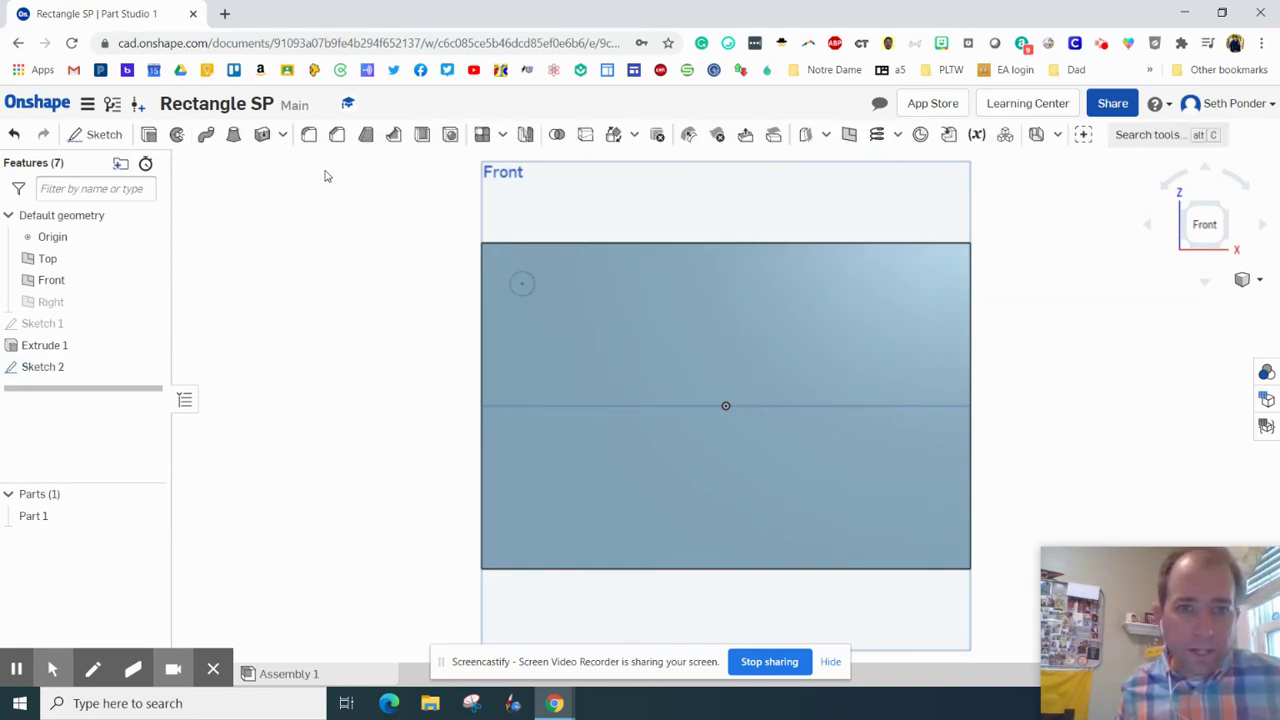
Extrude the circle outward from the plate as an added solid with a blind depth of 0.25 in
click(1221, 210)
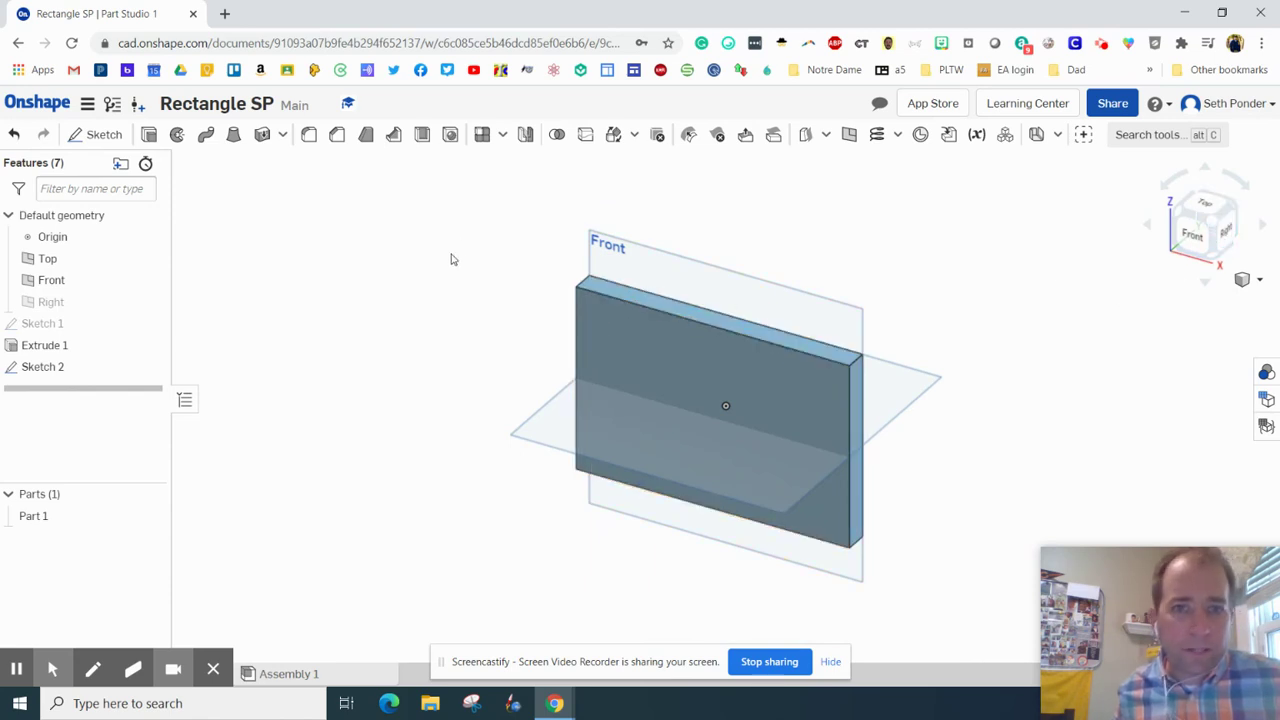
click(149, 136)
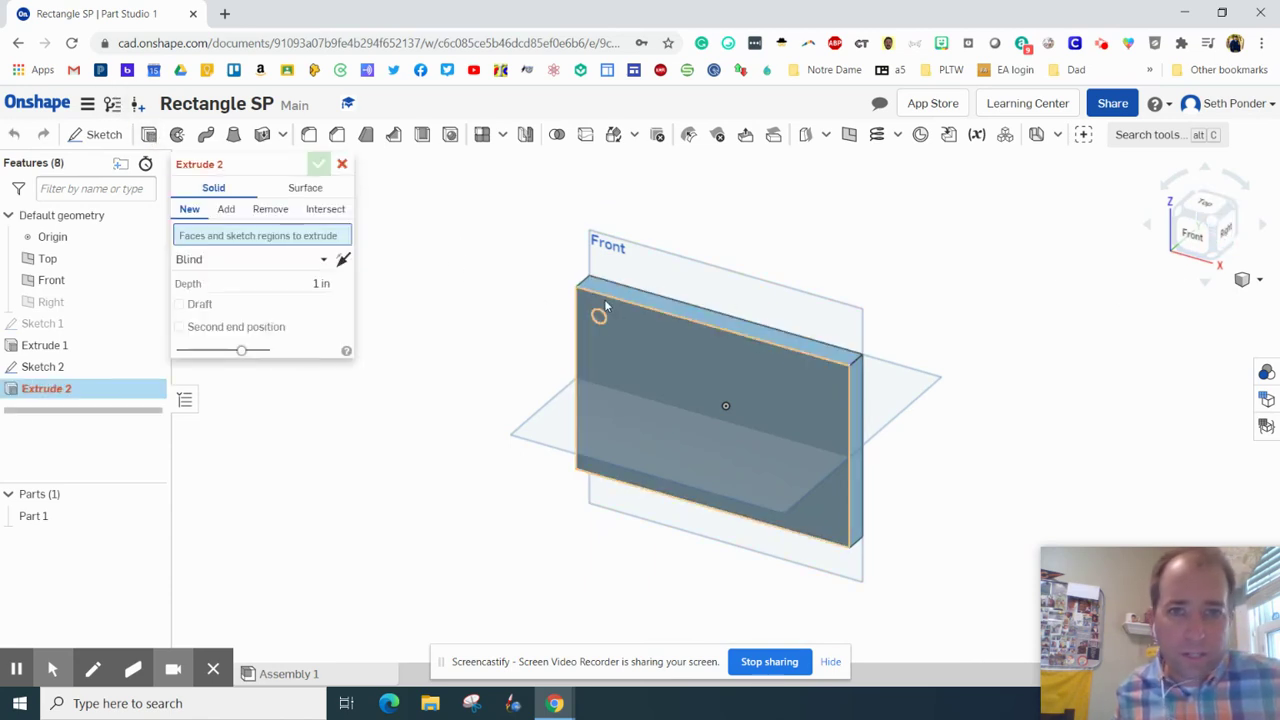
scroll(593, 320, up, 5)
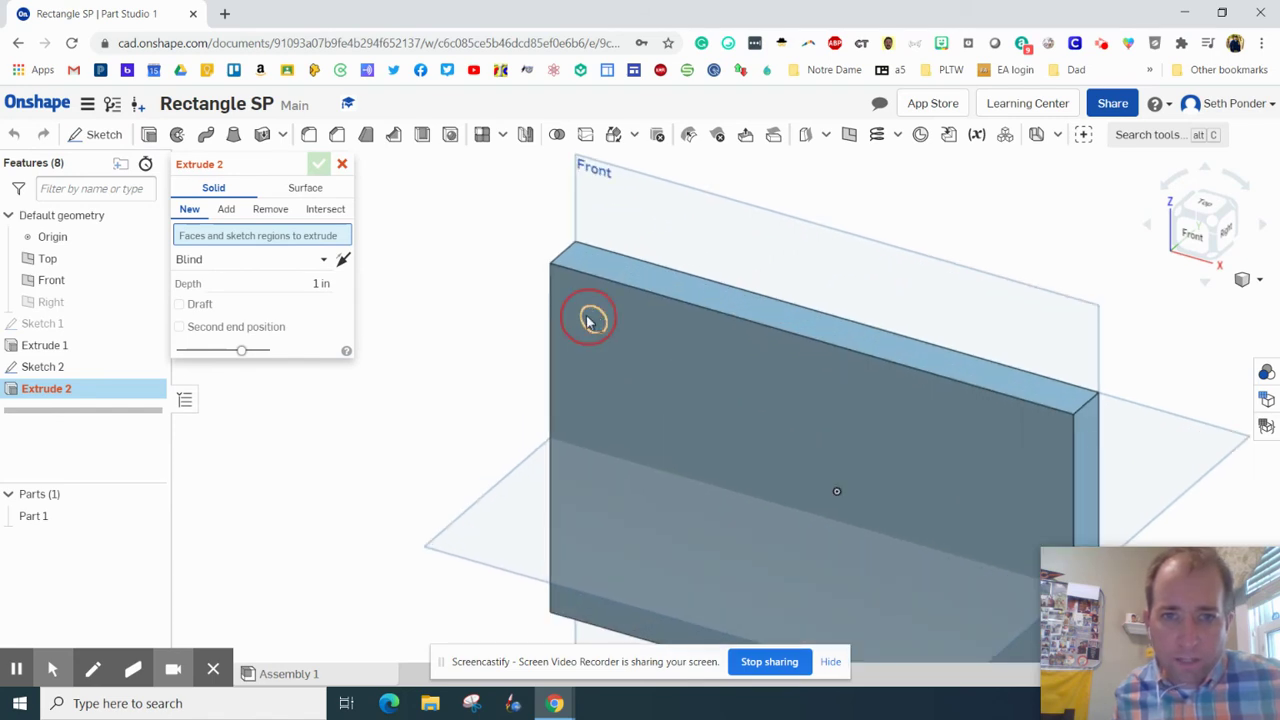
click(592, 320)
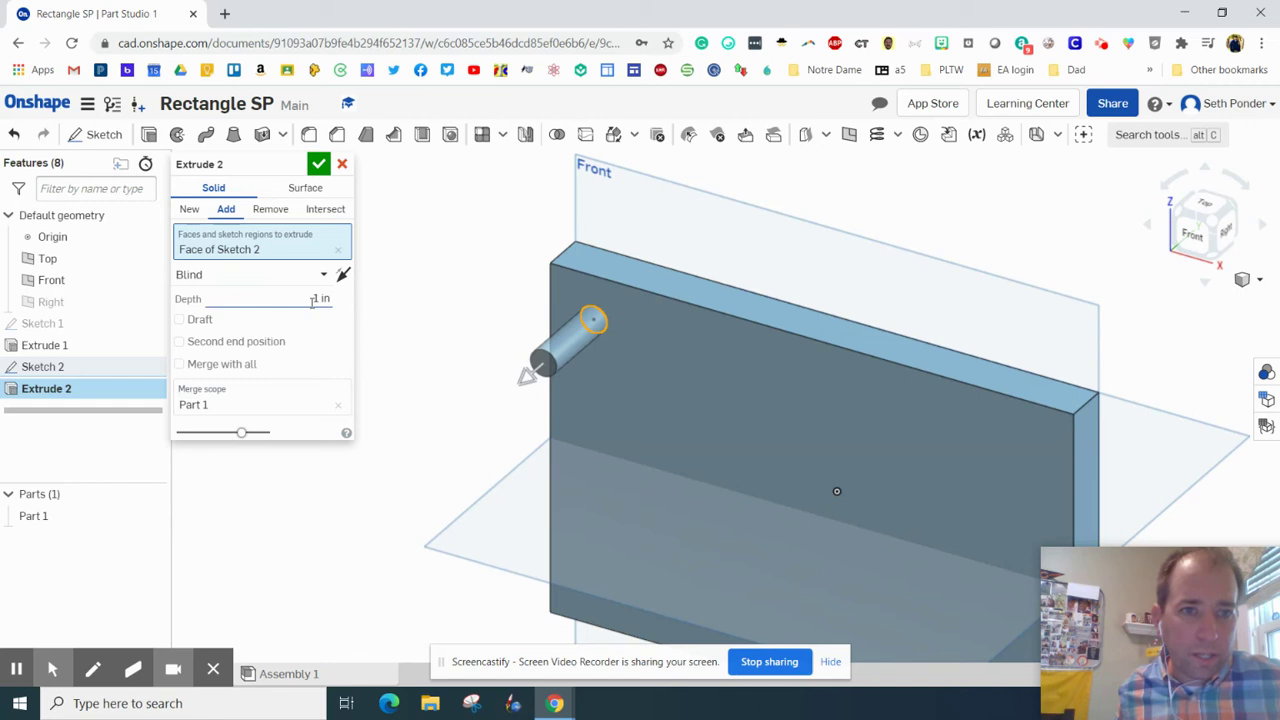
drag(312, 298, 345, 300)
text(25)
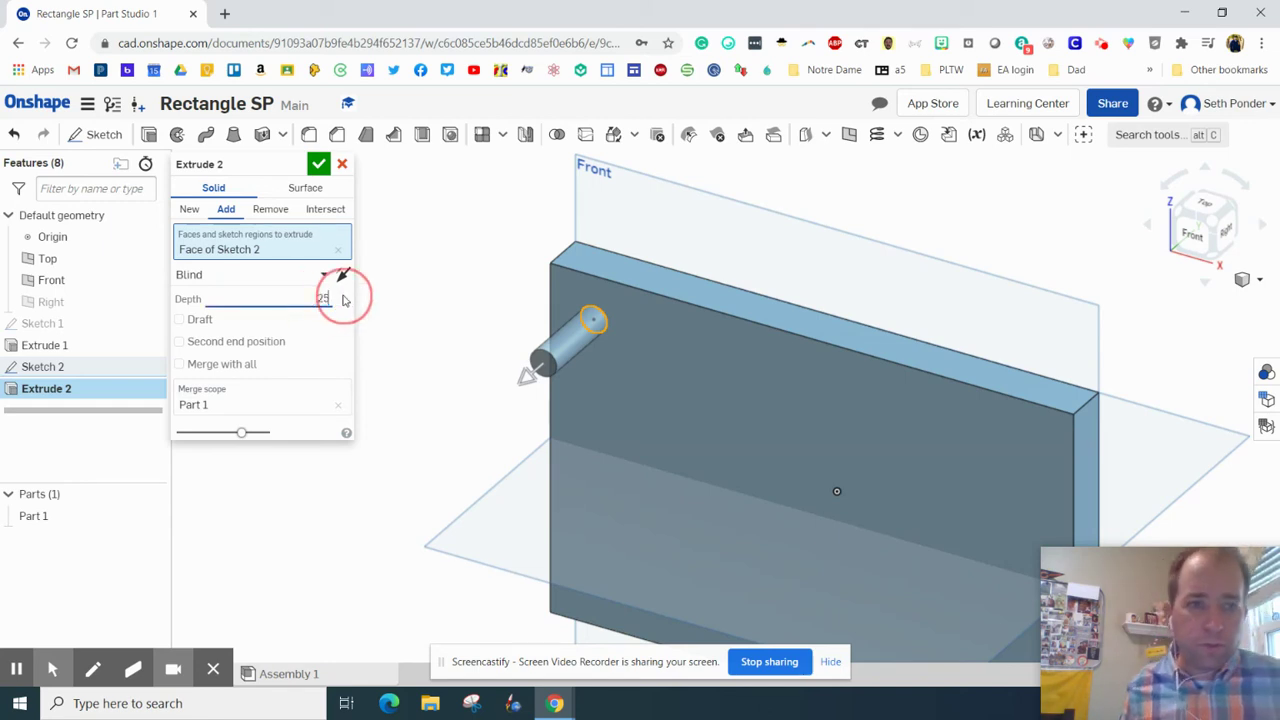
click(318, 163)
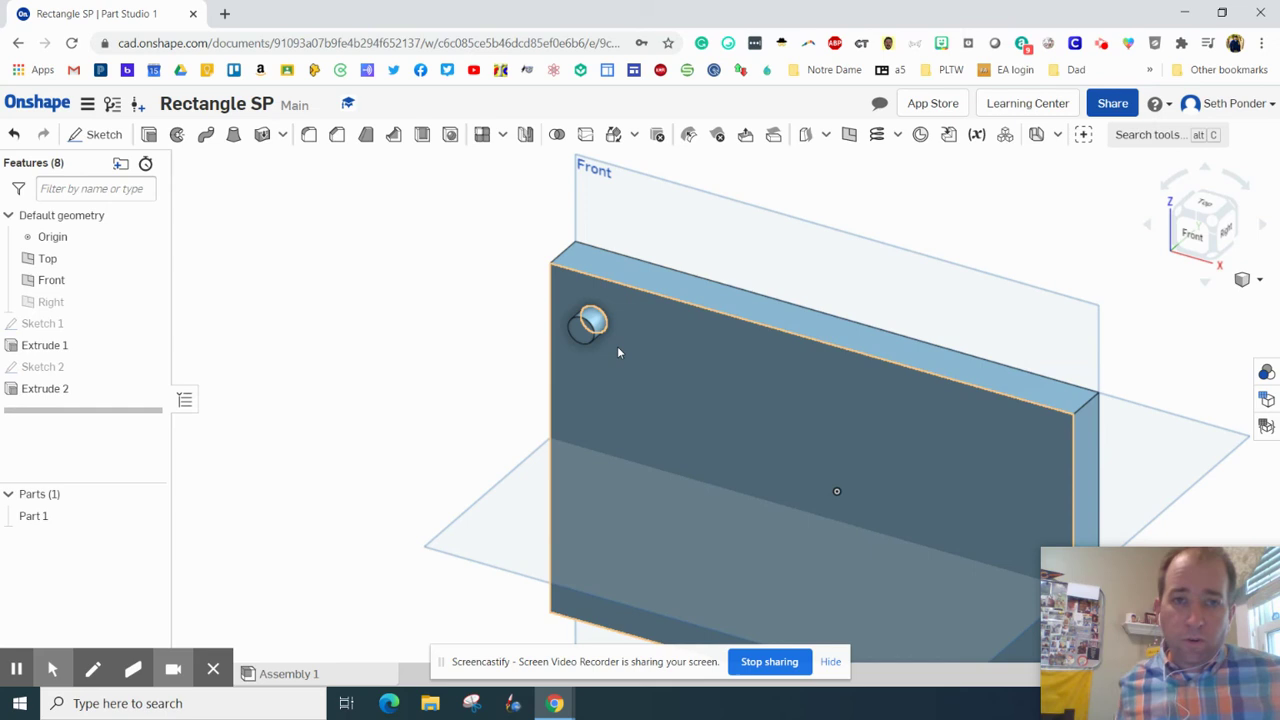
Start a linear pattern as a feature pattern and try to pick the peg as the feature to repeat
click(502, 134)
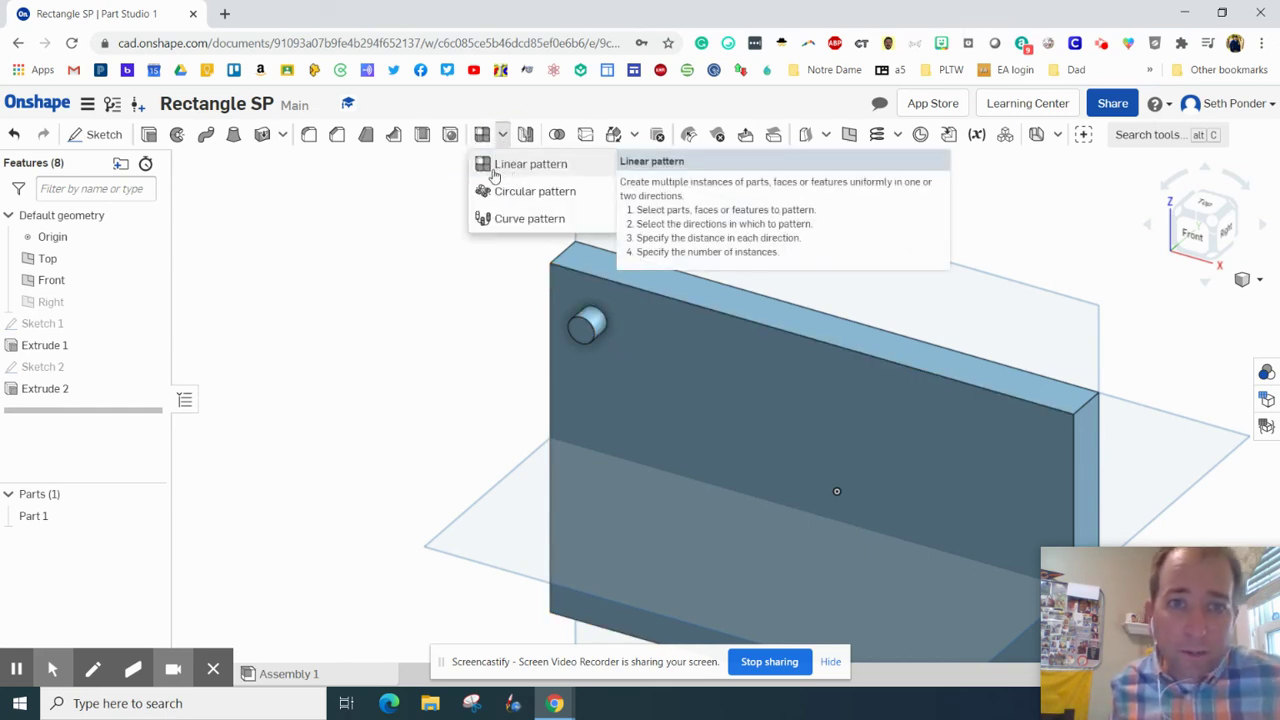
click(502, 166)
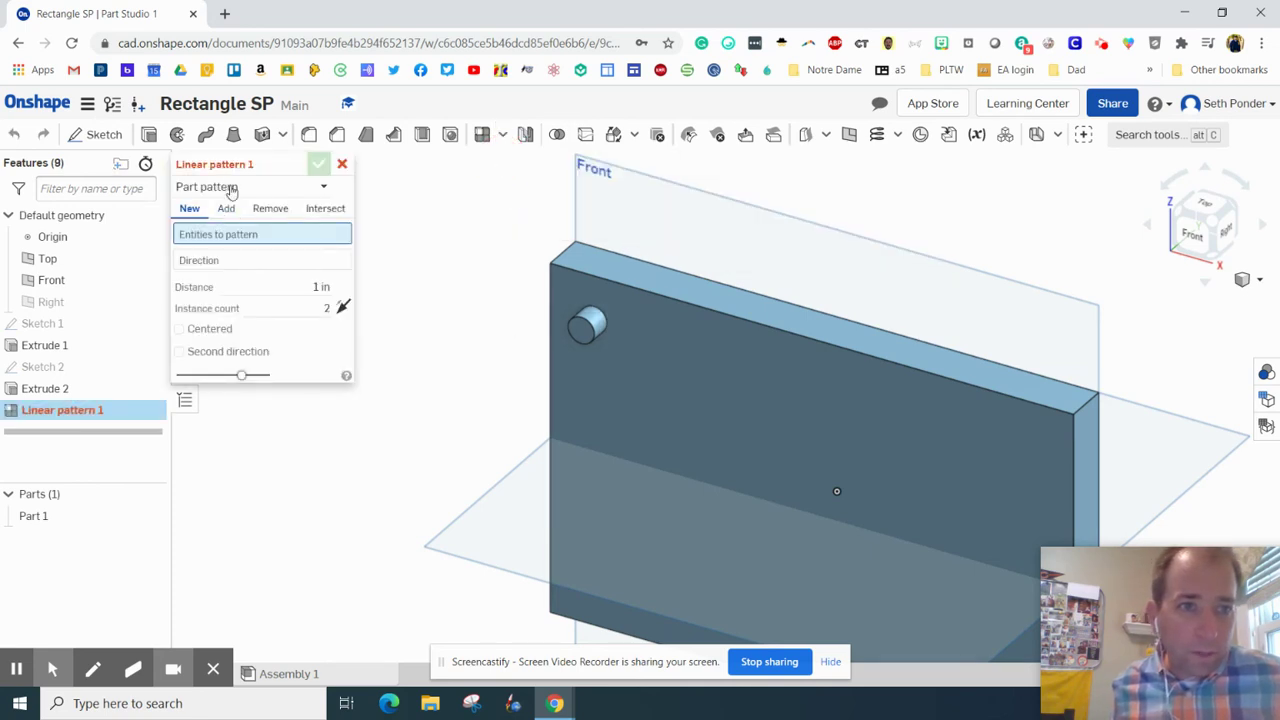
click(230, 189)
click(218, 237)
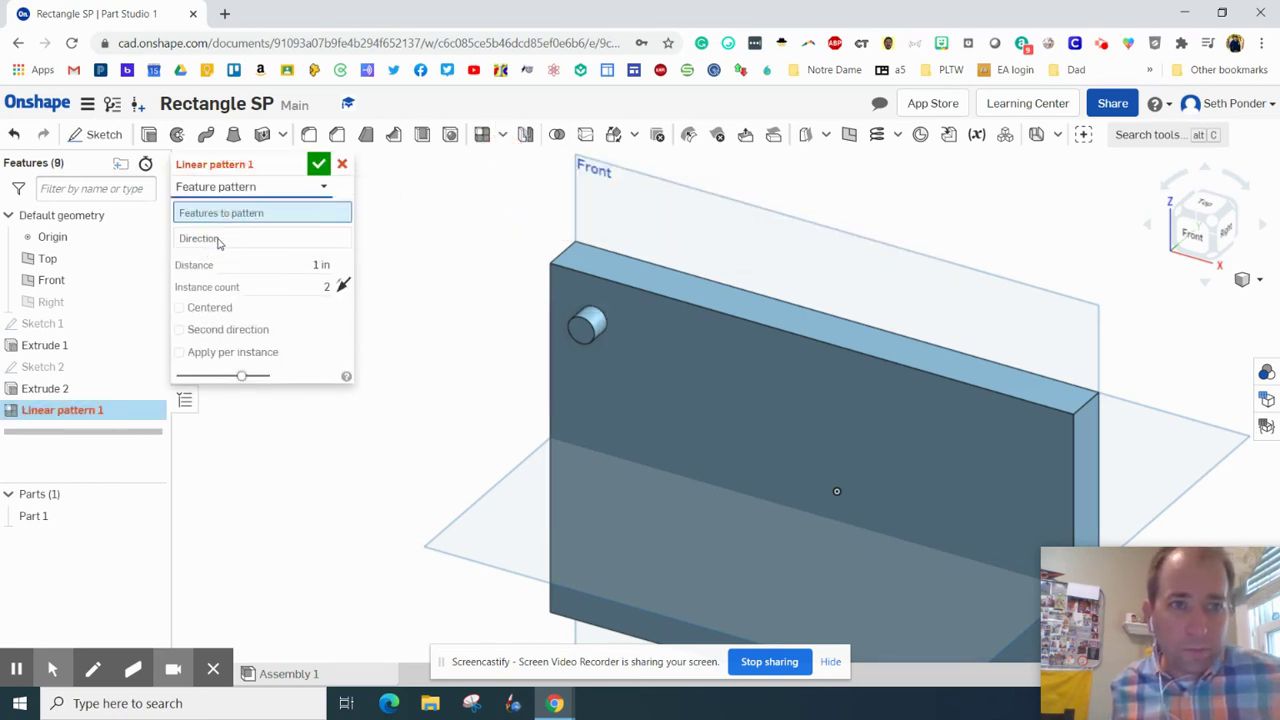
click(593, 322)
click(588, 321)
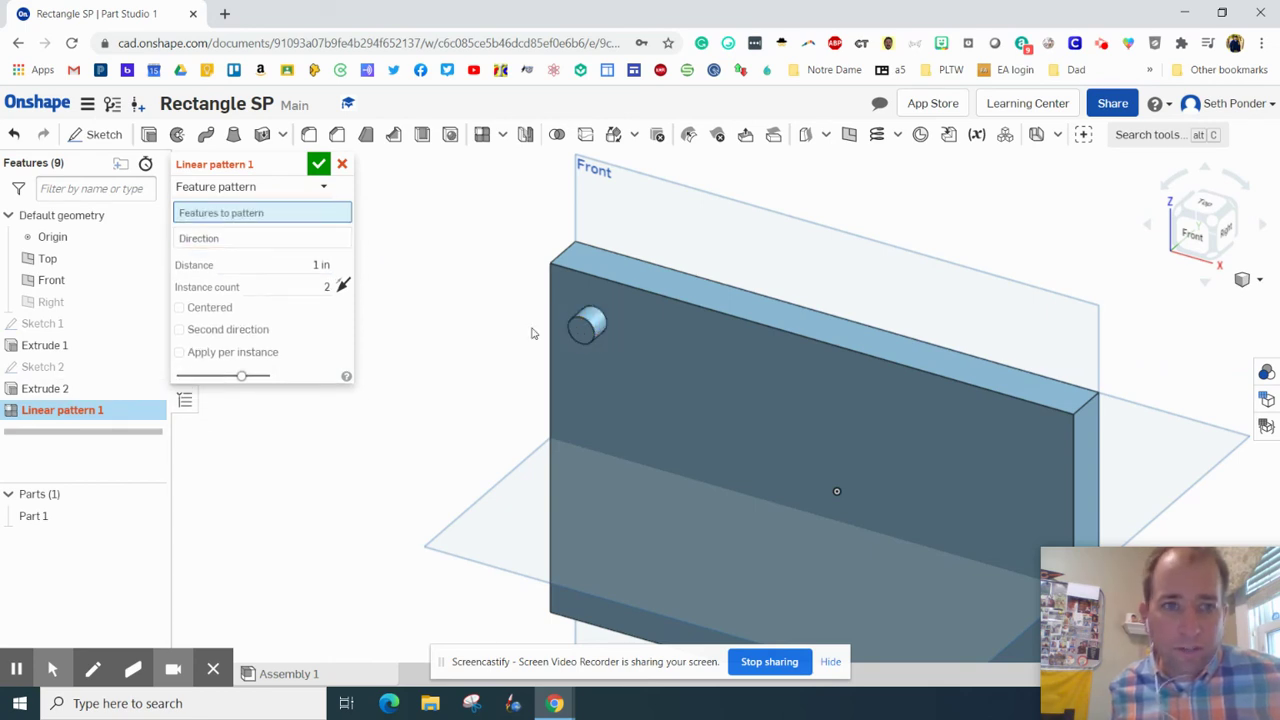
Run the pattern's first direction along the plate's upper front edge with 6 instances, and enable a second direction
click(258, 242)
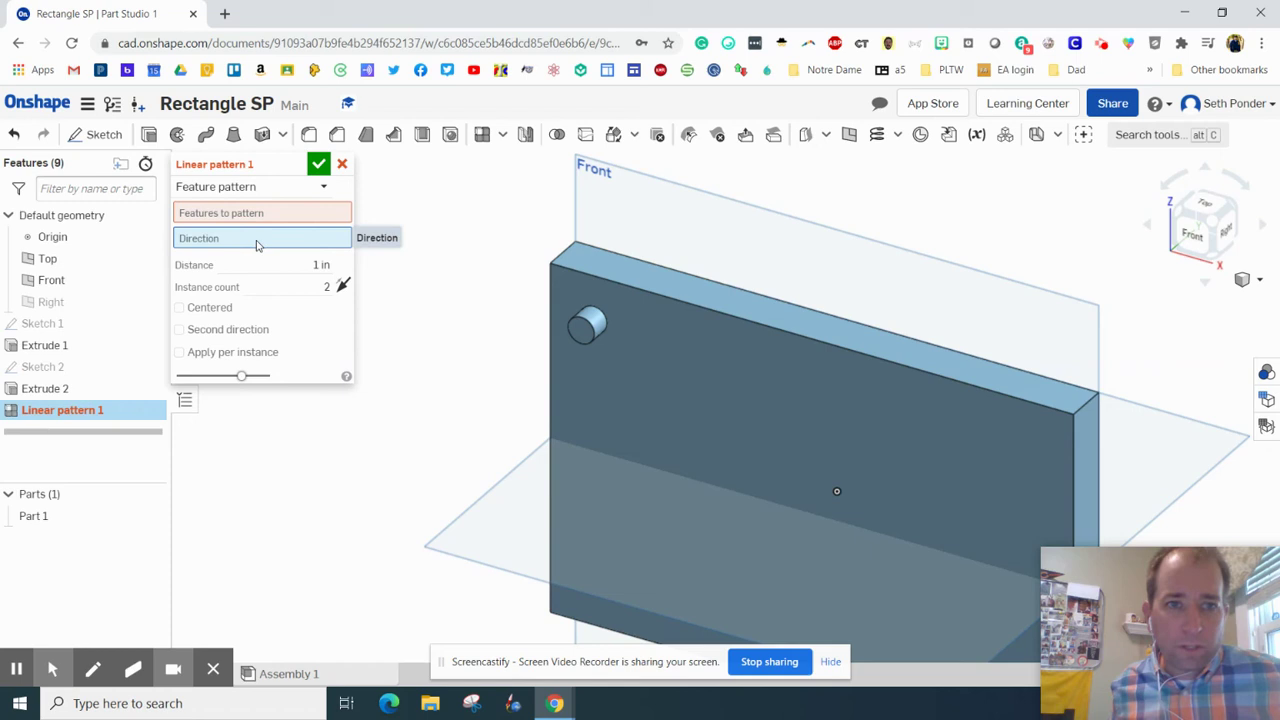
click(578, 272)
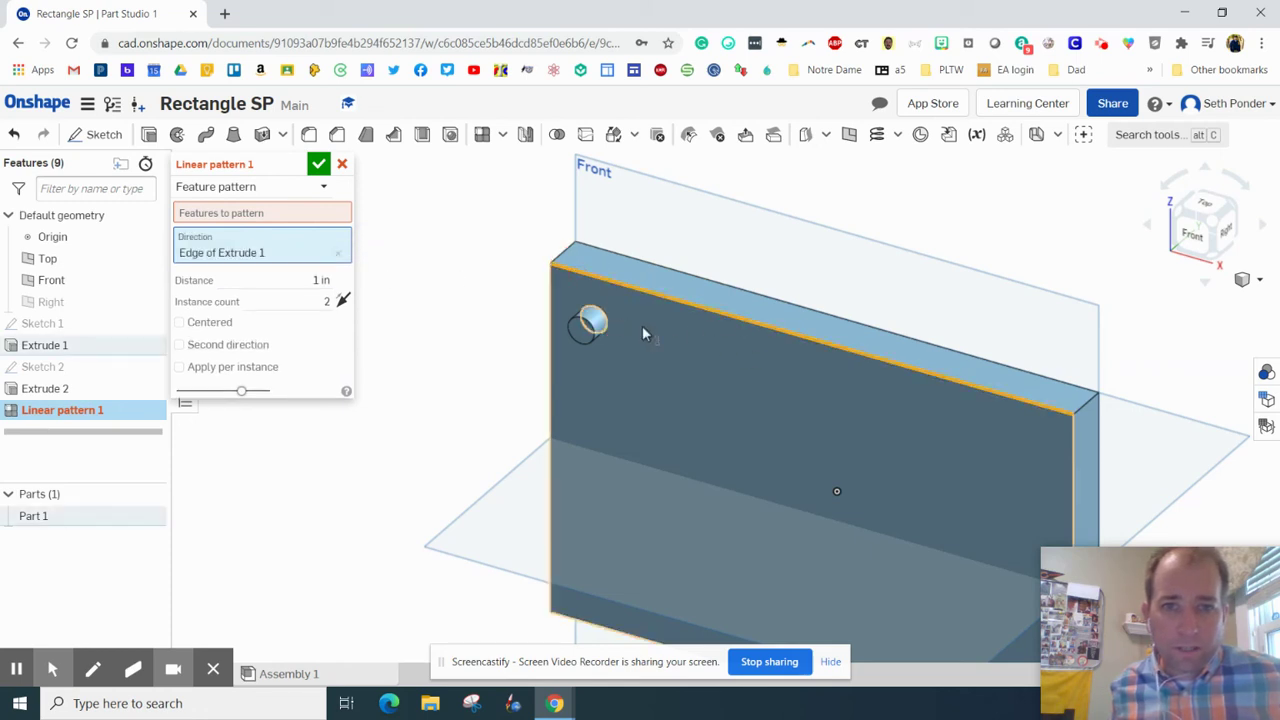
click(337, 297)
click(342, 304)
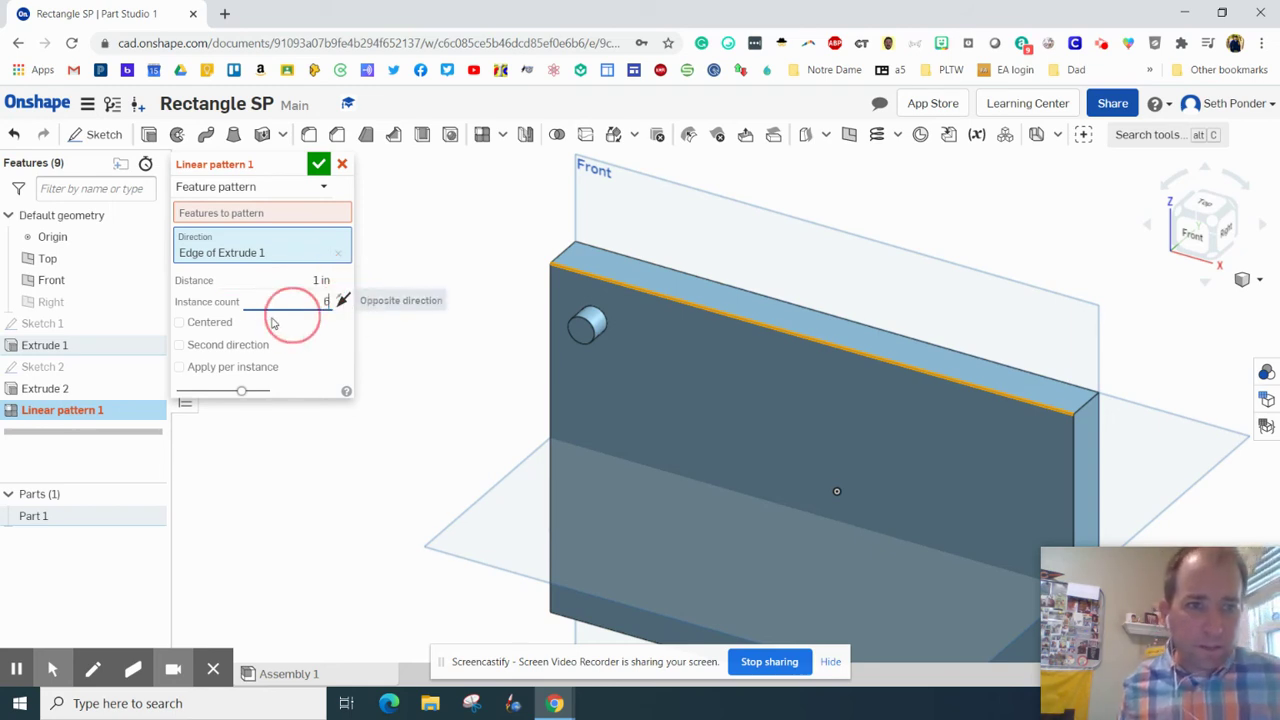
click(218, 350)
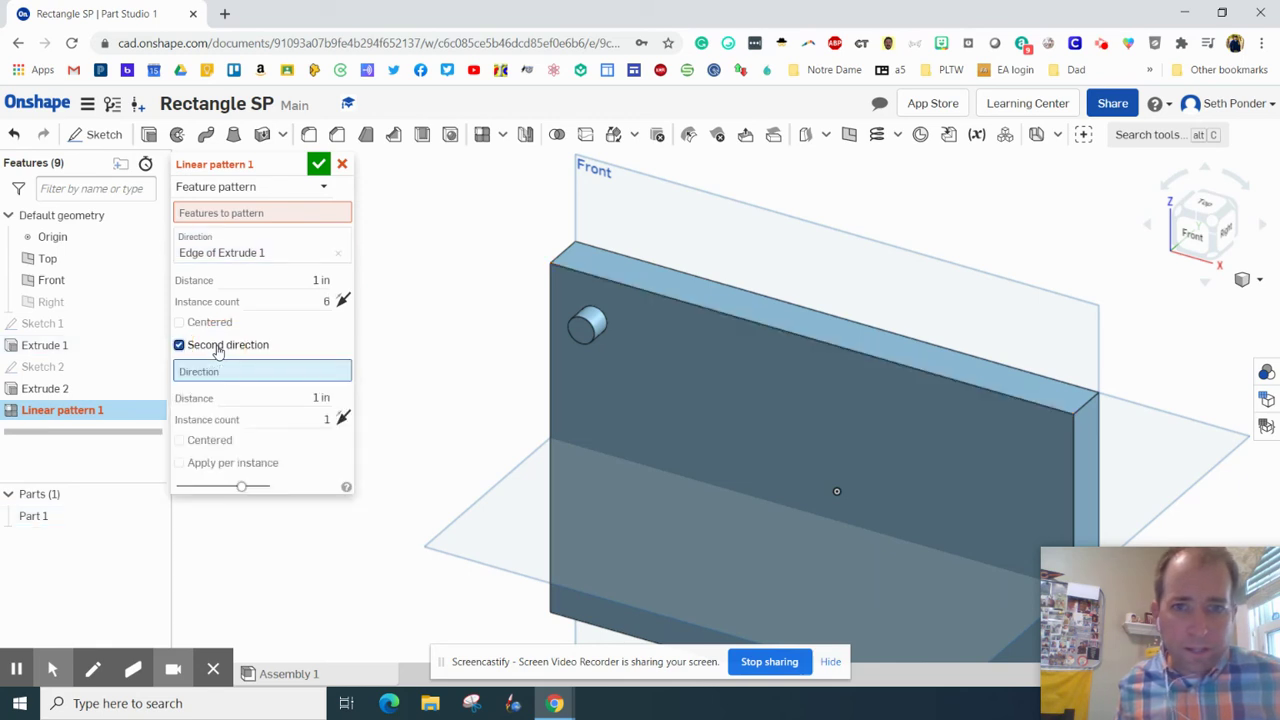
Choose the peg extrusion as the feature to pattern and reverse the first direction so the row runs across the plate
click(213, 221)
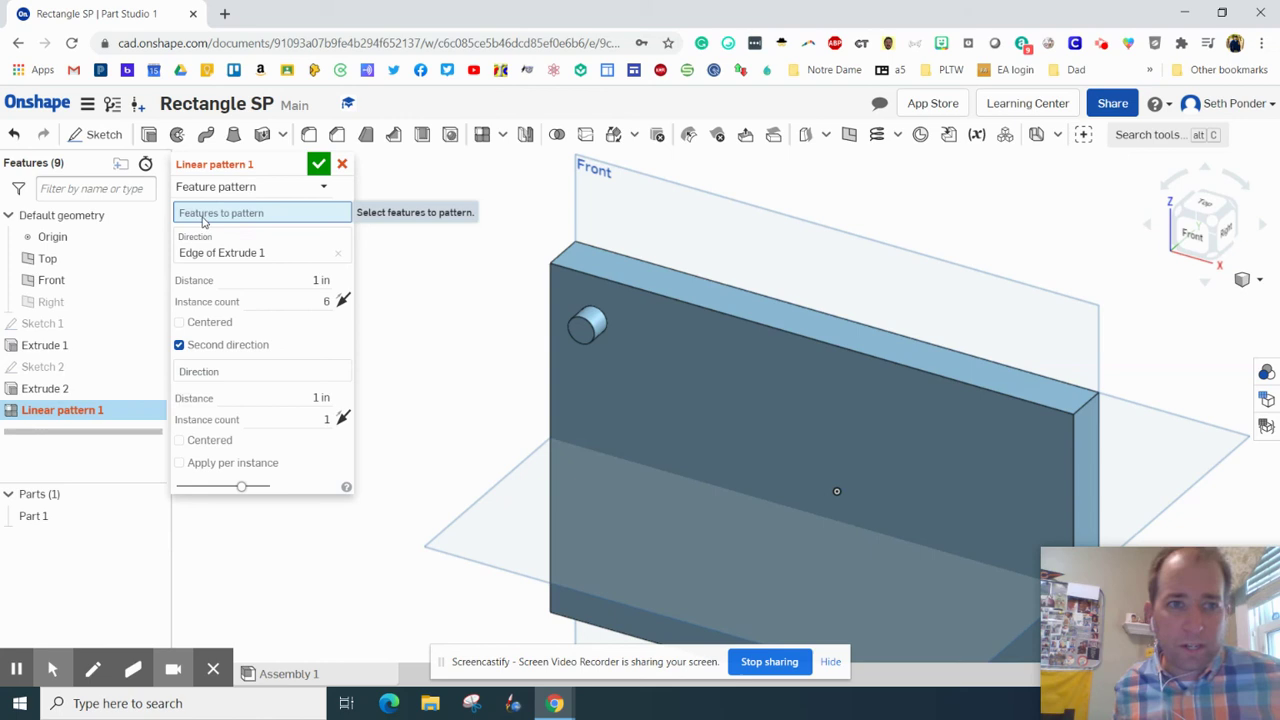
click(590, 322)
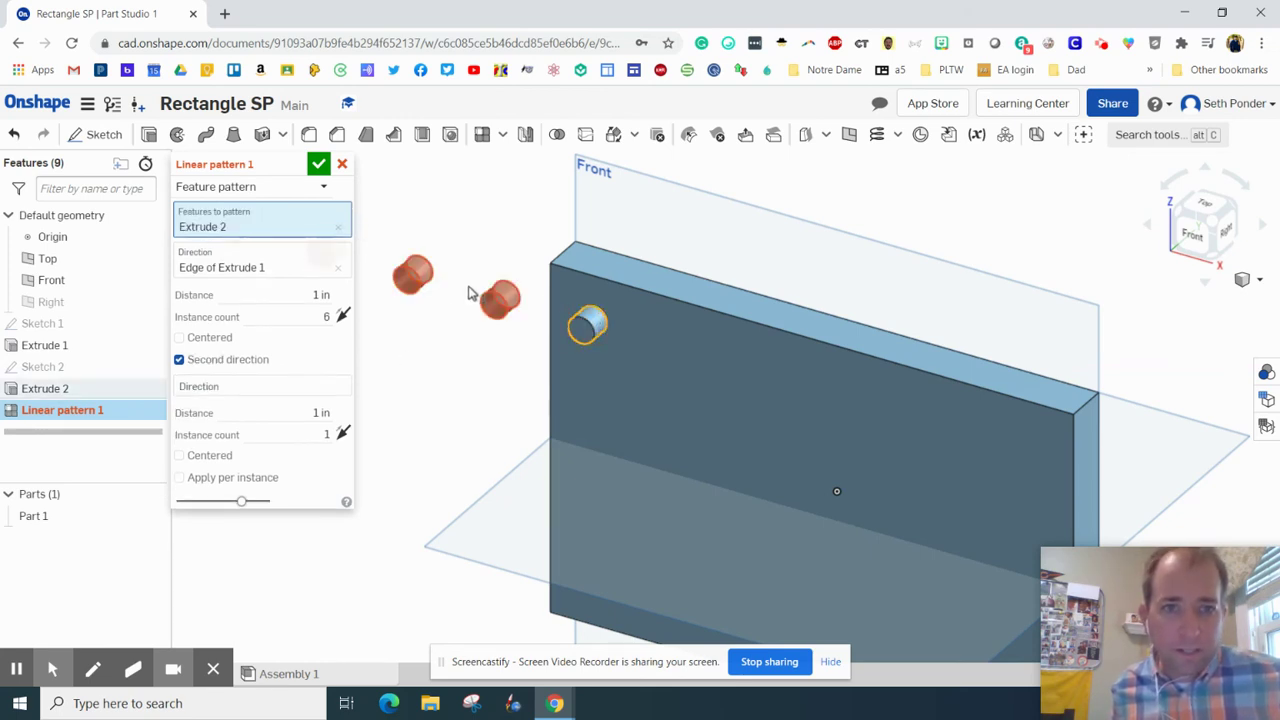
click(343, 316)
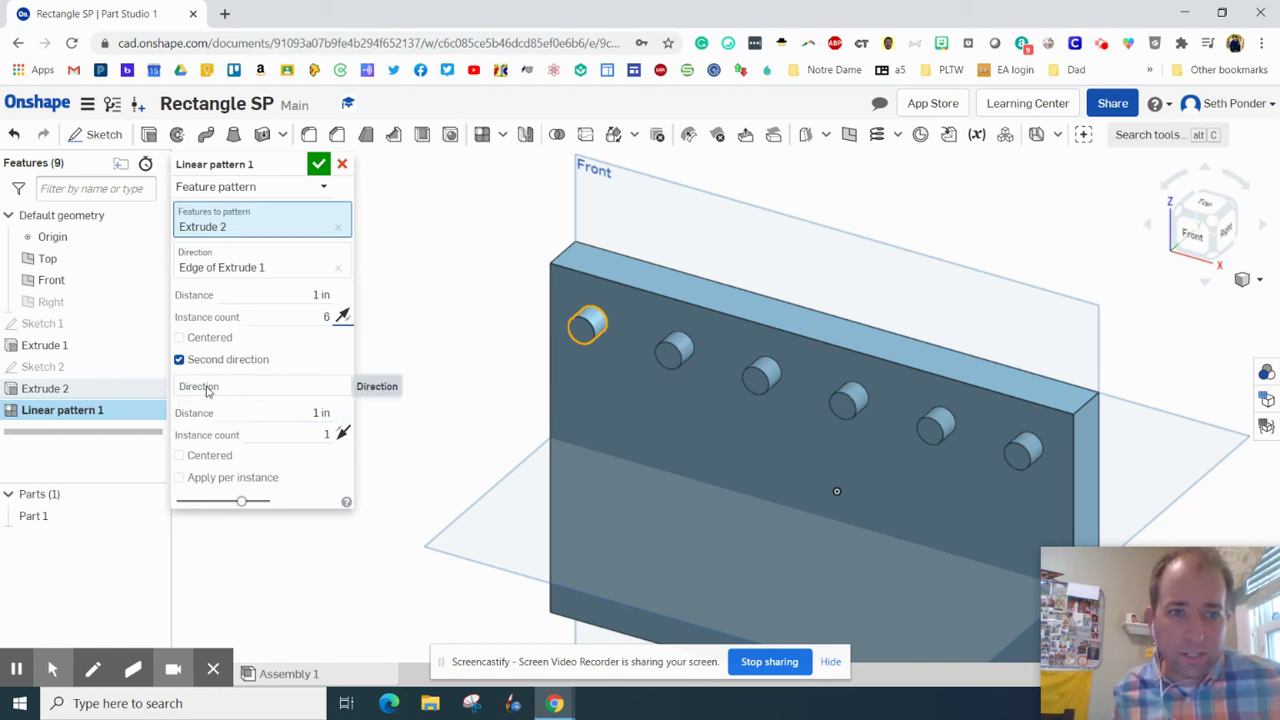
Set the second direction along the plate's left vertical edge with 4 instances, and accept the pattern
click(205, 387)
click(550, 343)
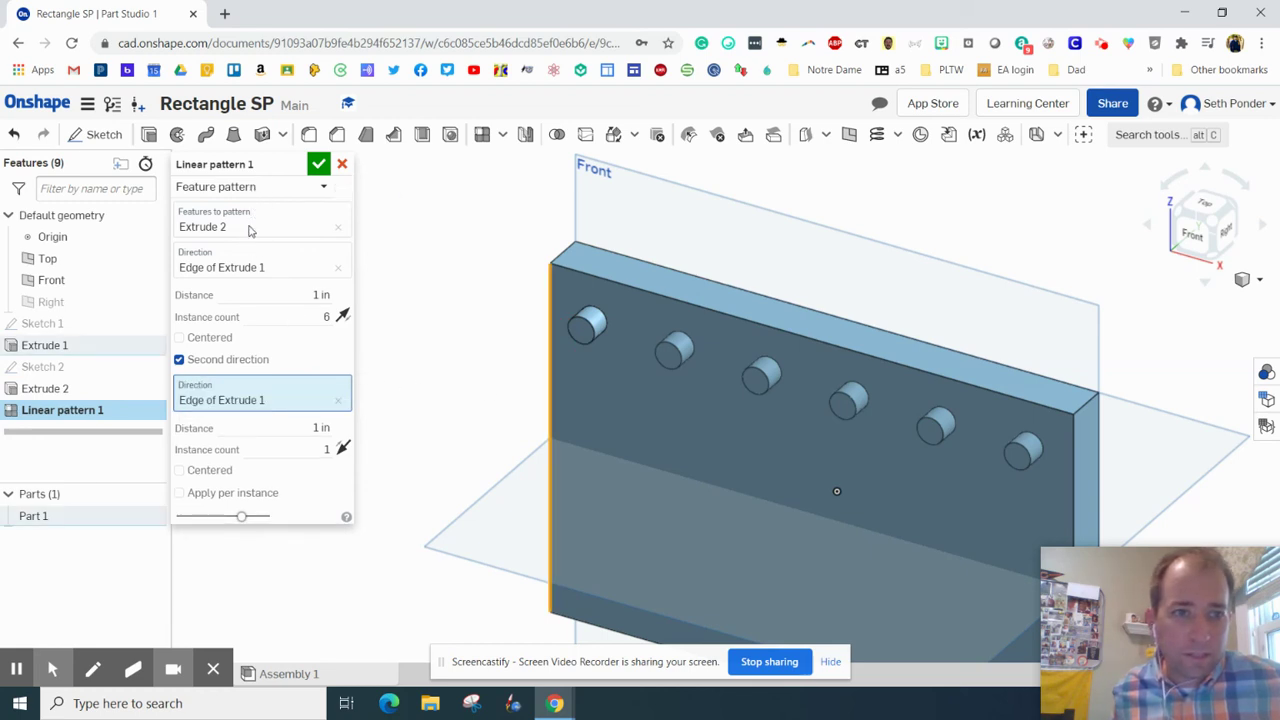
click(325, 450)
text(4)
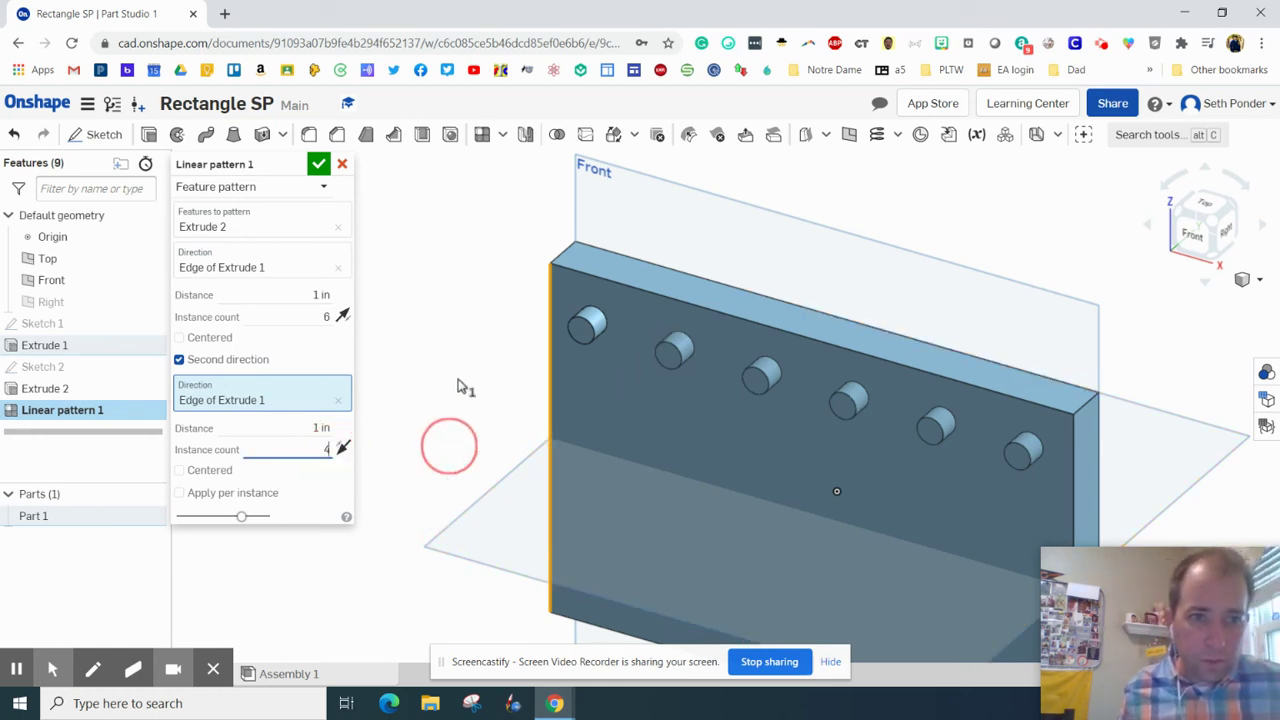
click(317, 317)
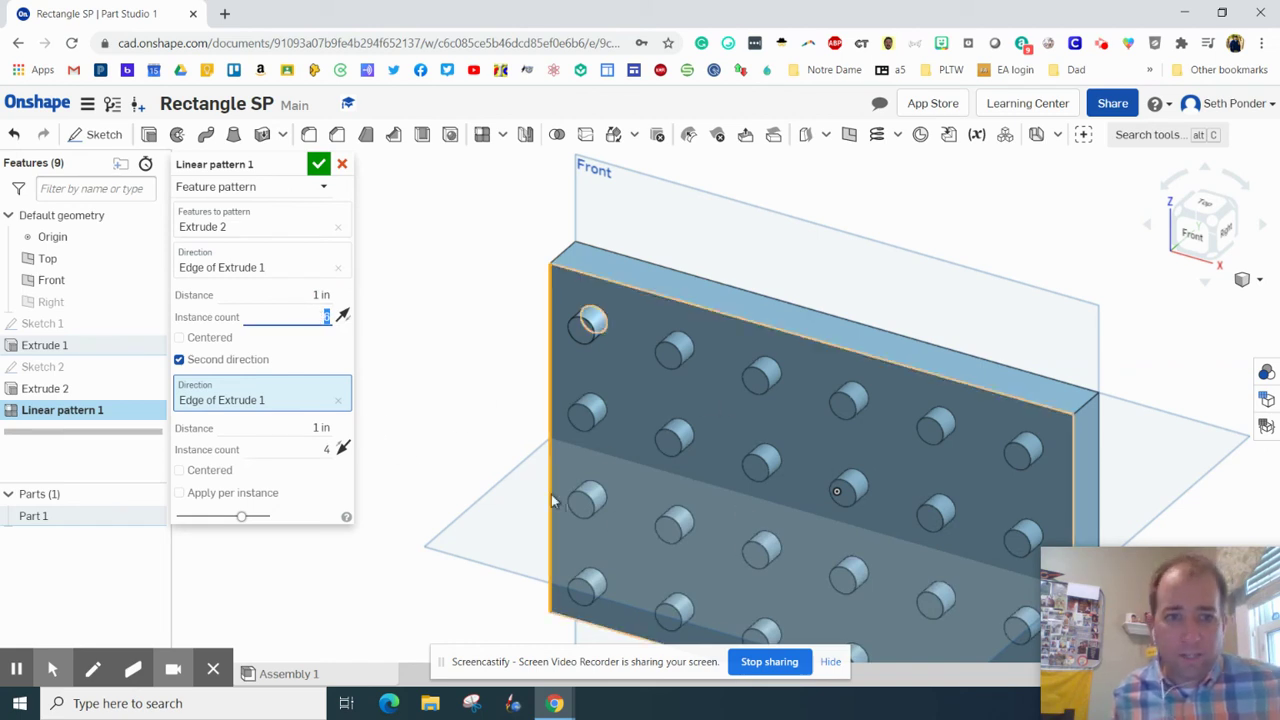
click(318, 164)
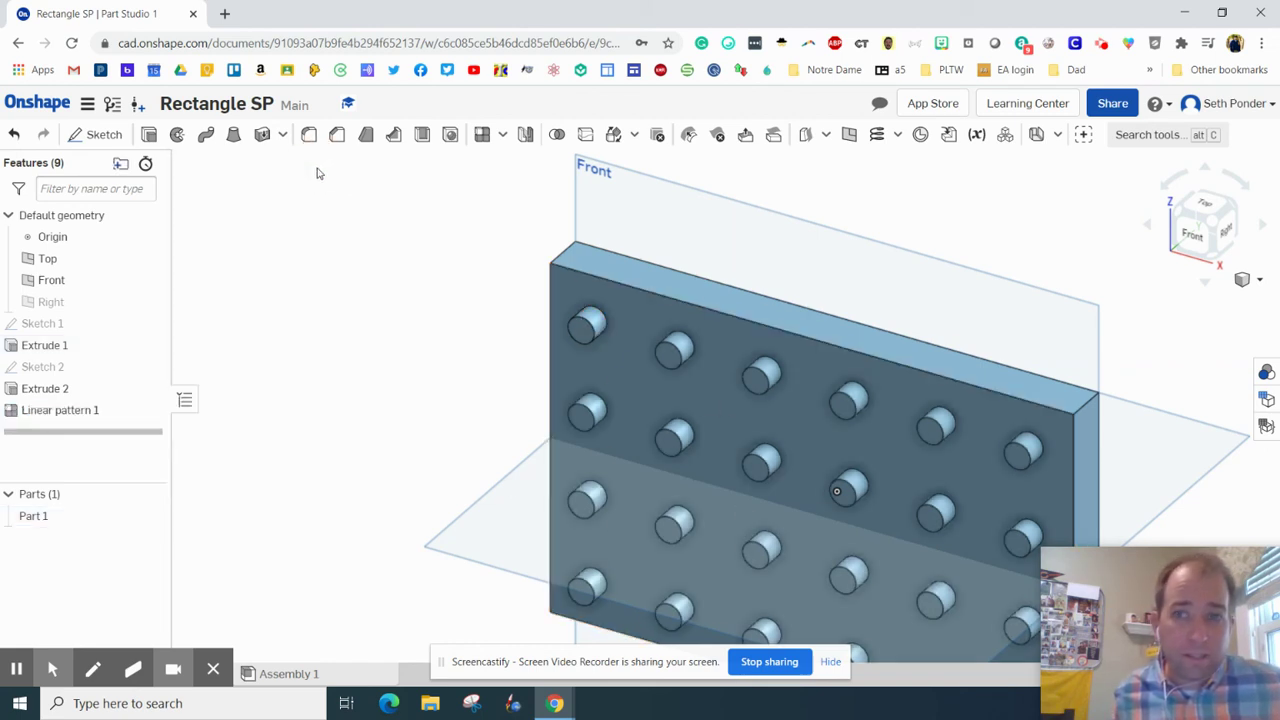
Edit the linear pattern to set its first-direction distance to 0.5 in
click(1258, 283)
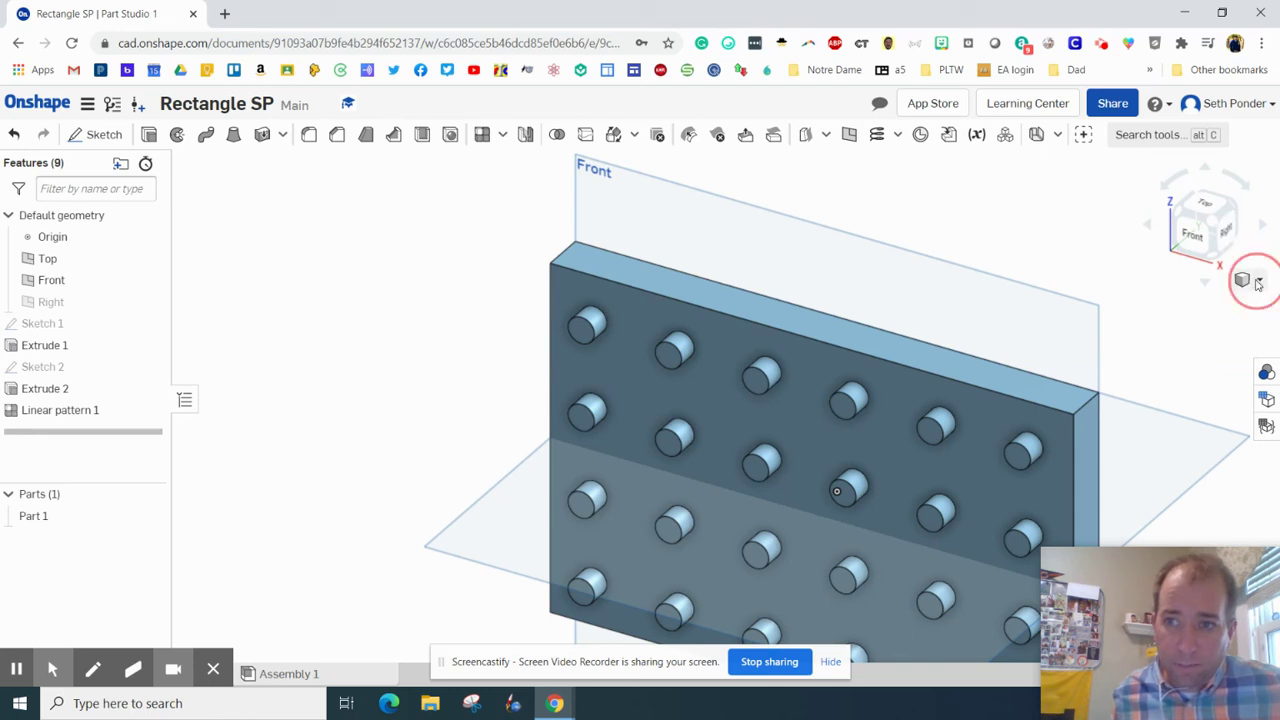
click(1222, 301)
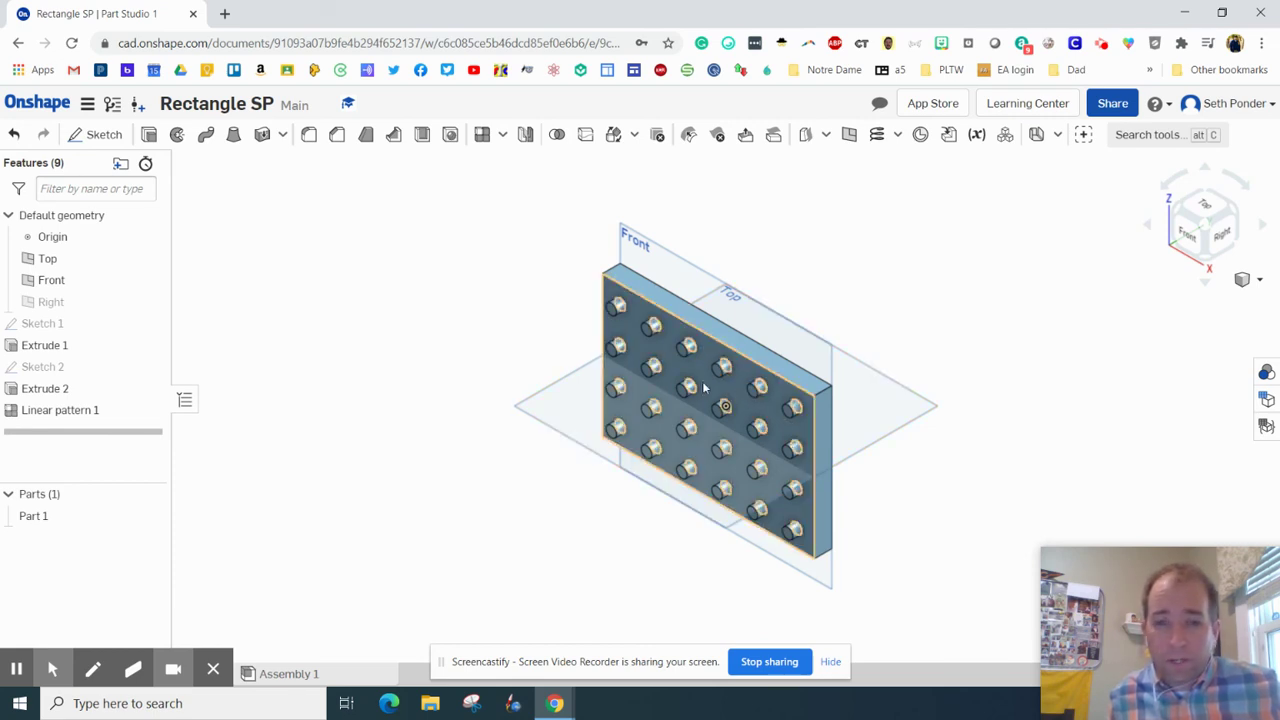
scroll(680, 350, up, 3)
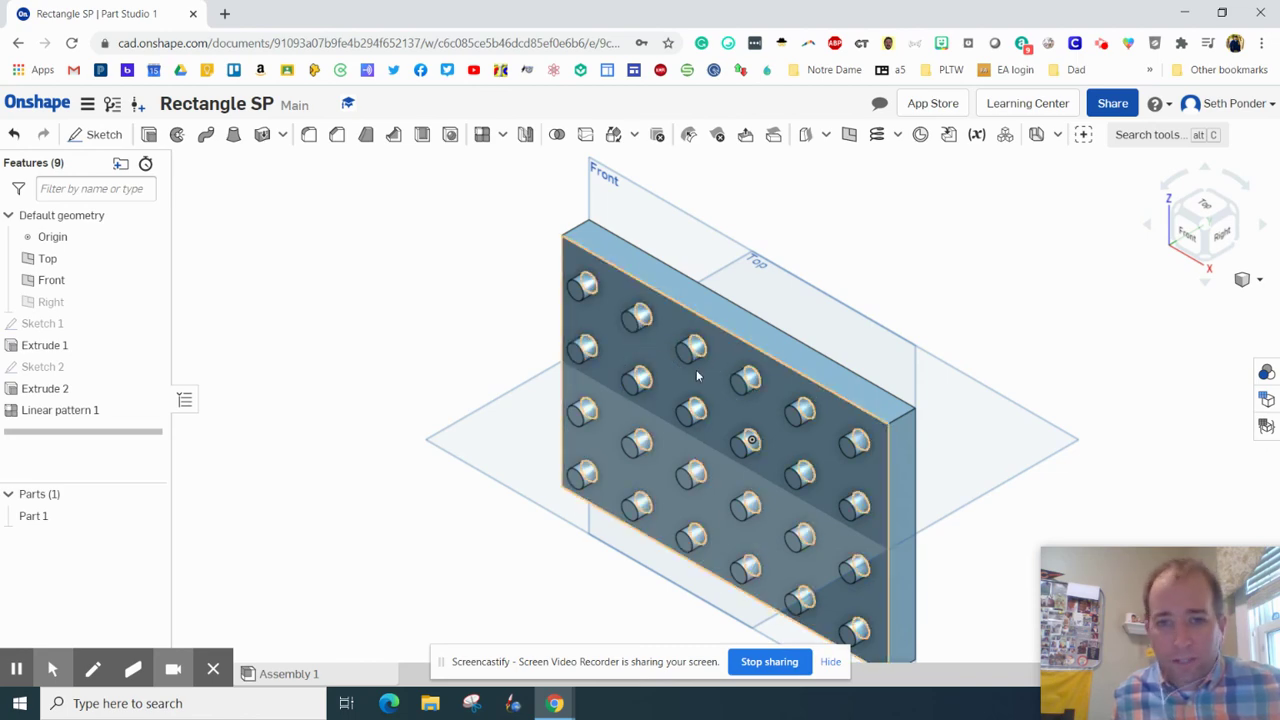
click(58, 416)
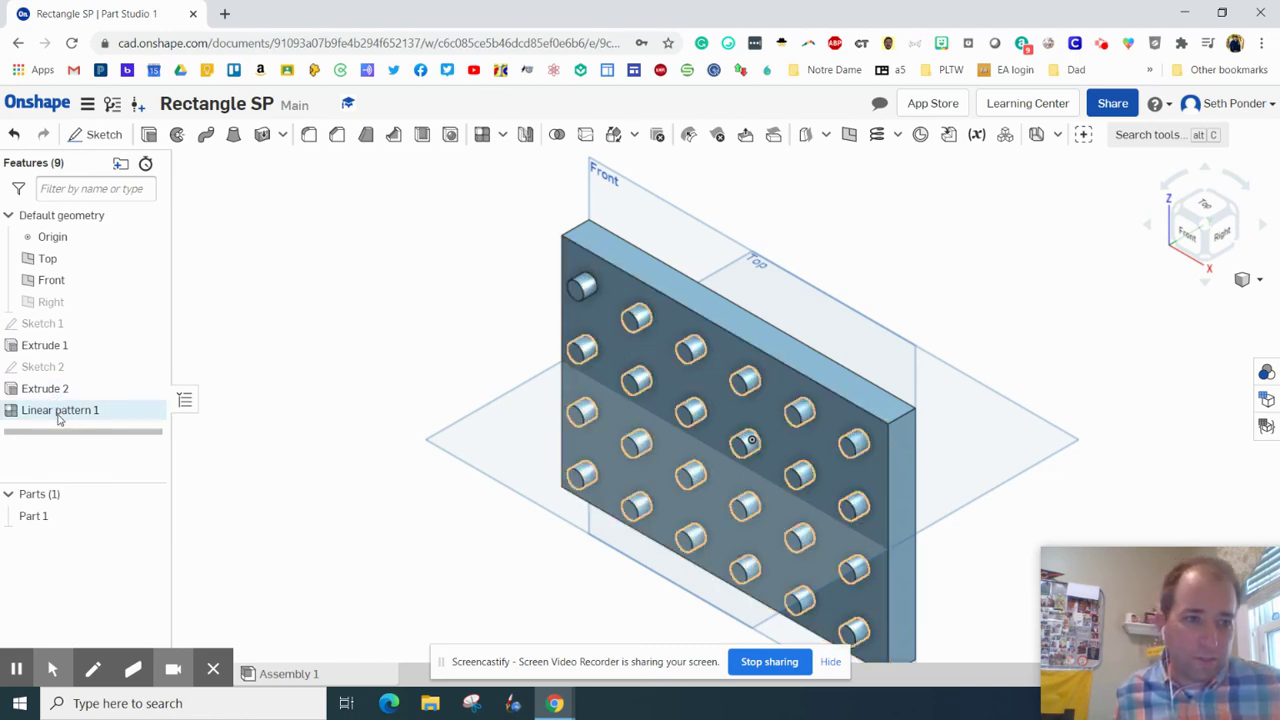
double_click(58, 414)
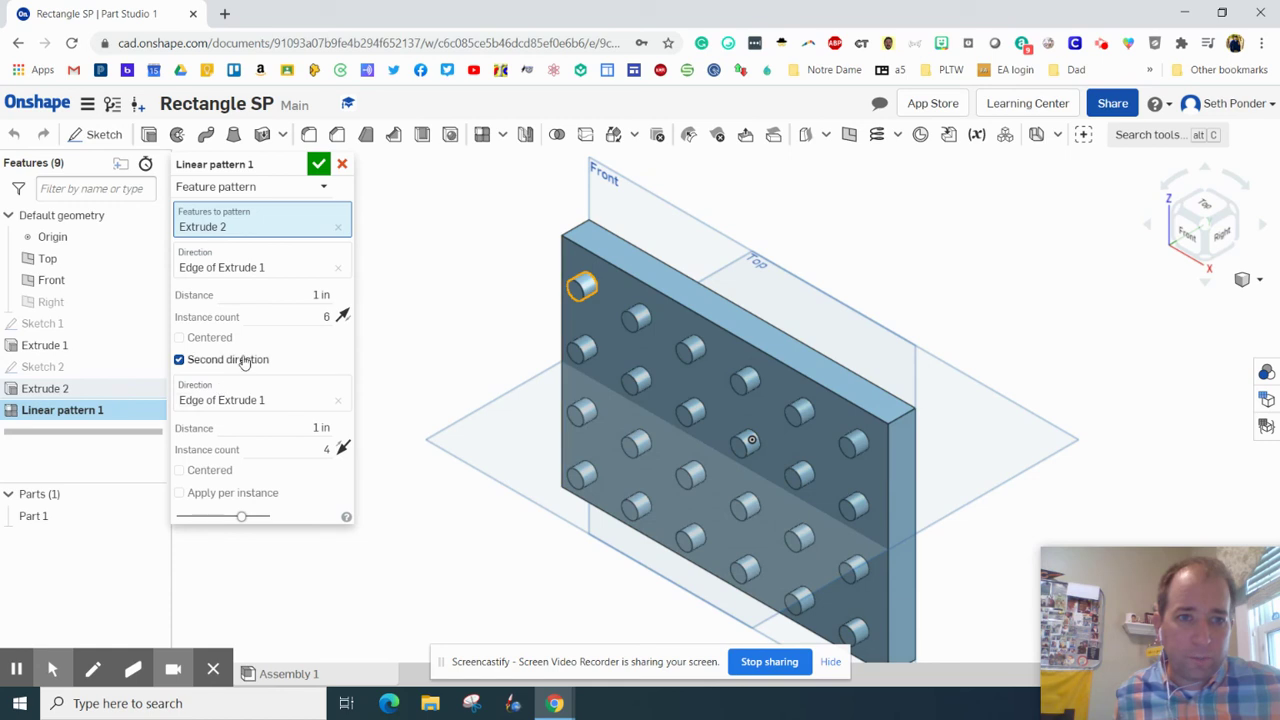
click(315, 295)
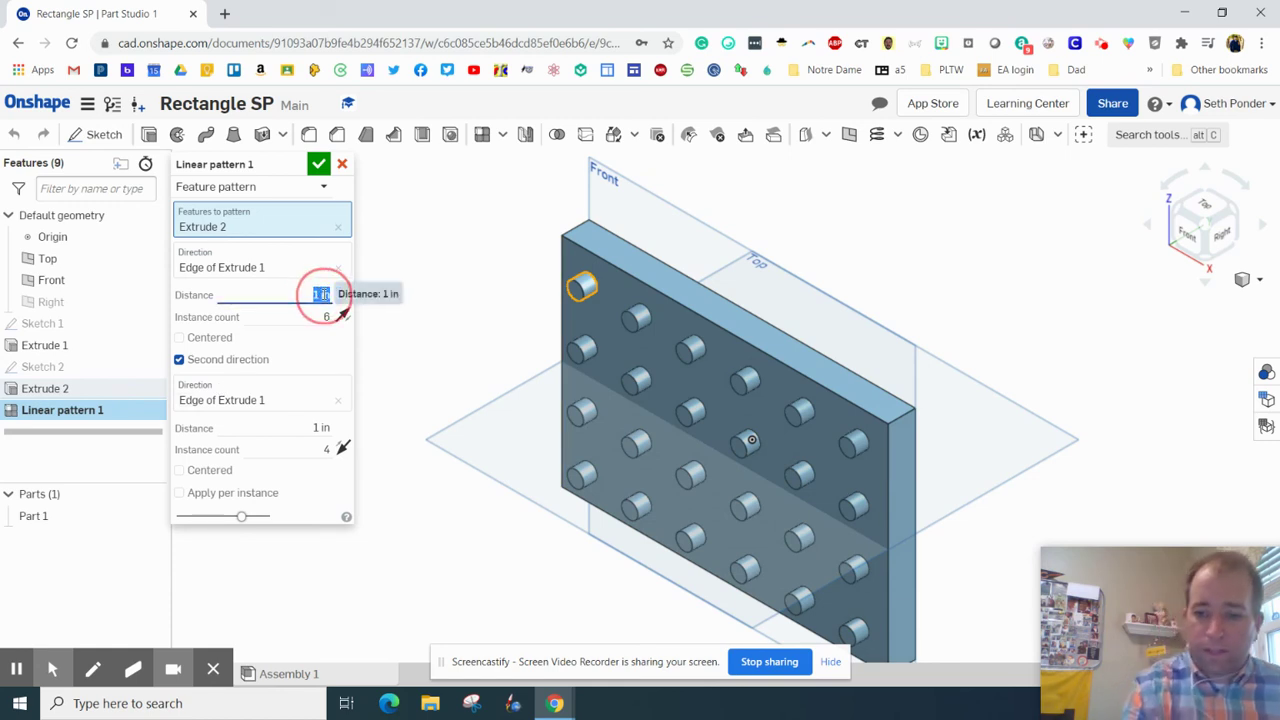
text(0.5)
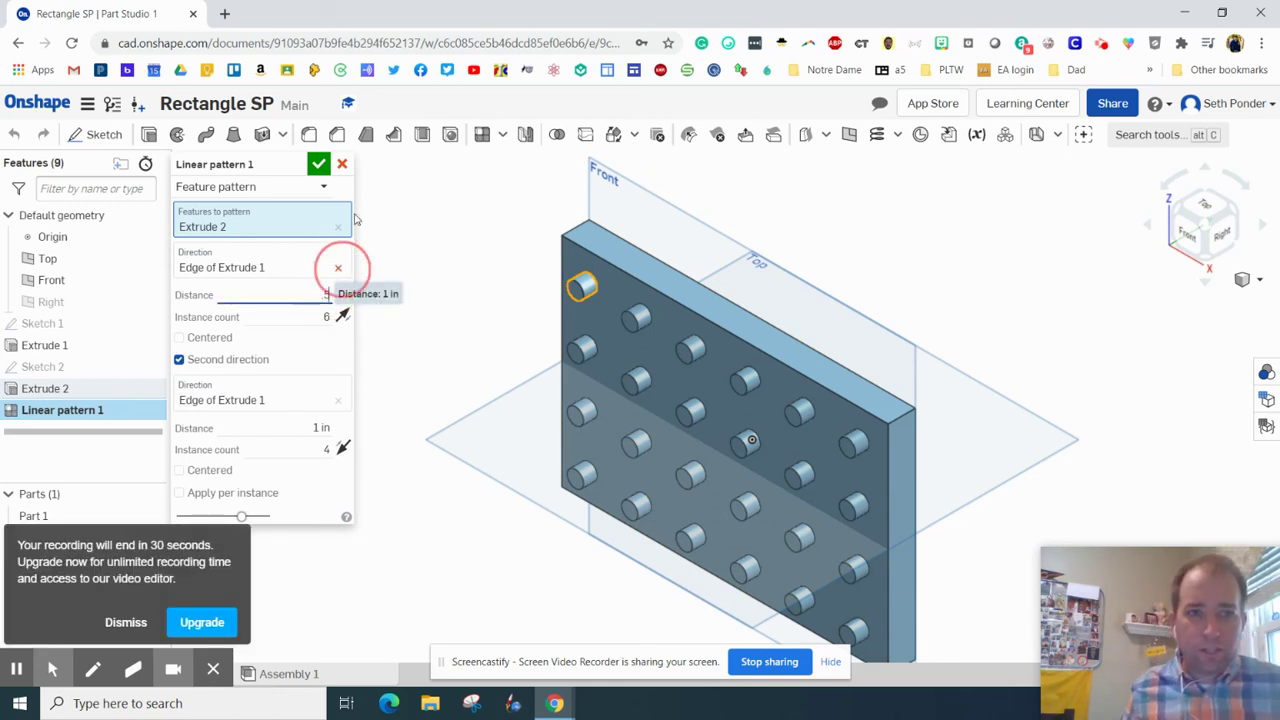
click(319, 164)
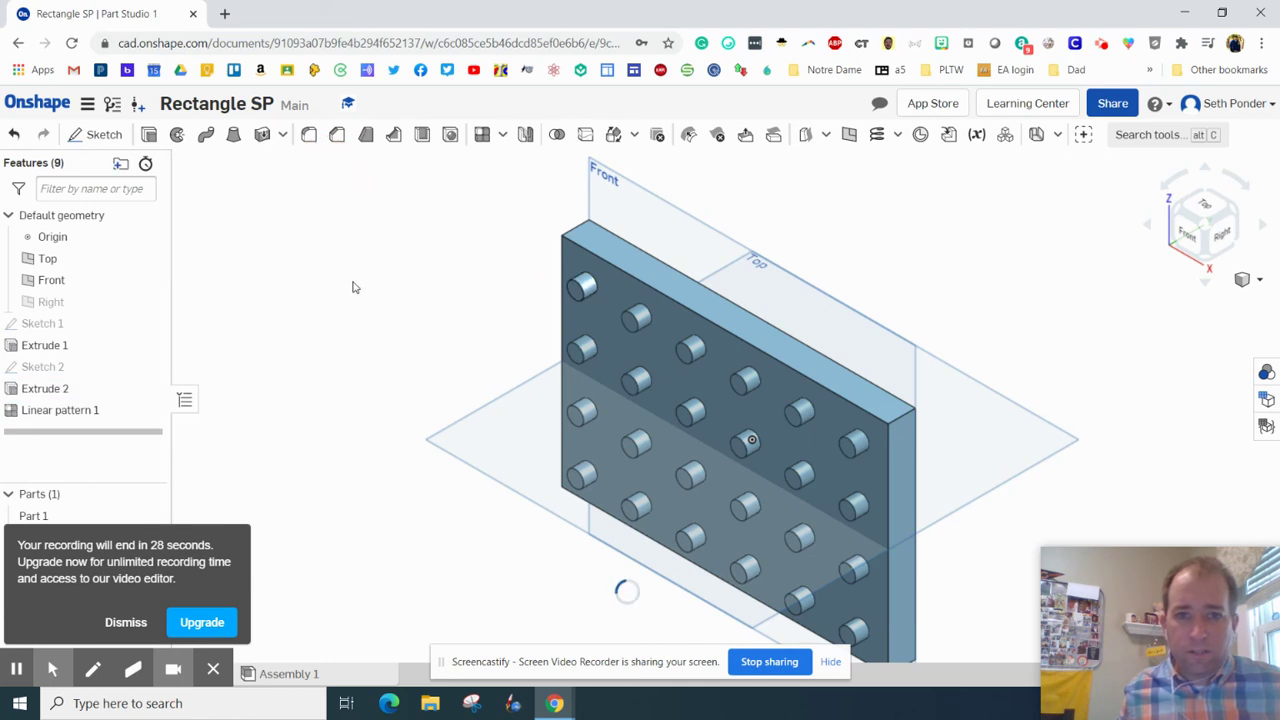
Reopen the linear pattern and set its first-direction distance back to 1 in
click(62, 412)
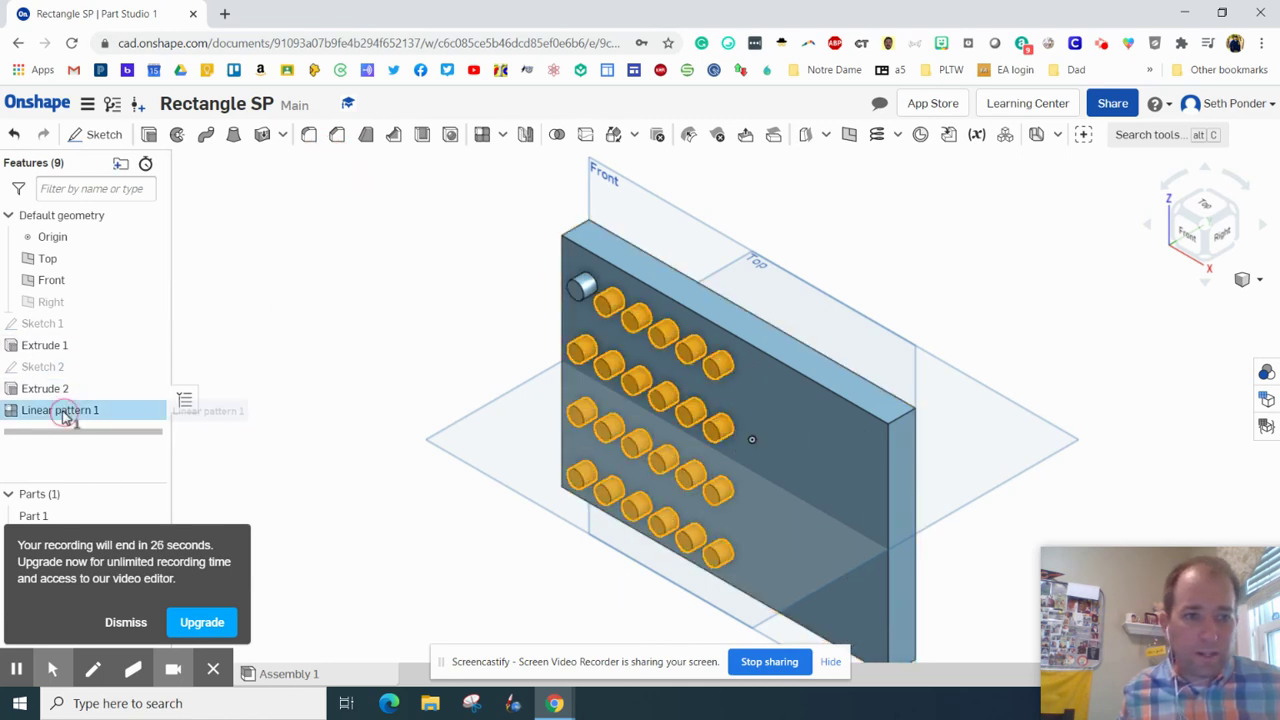
double_click(62, 412)
double_click(316, 295)
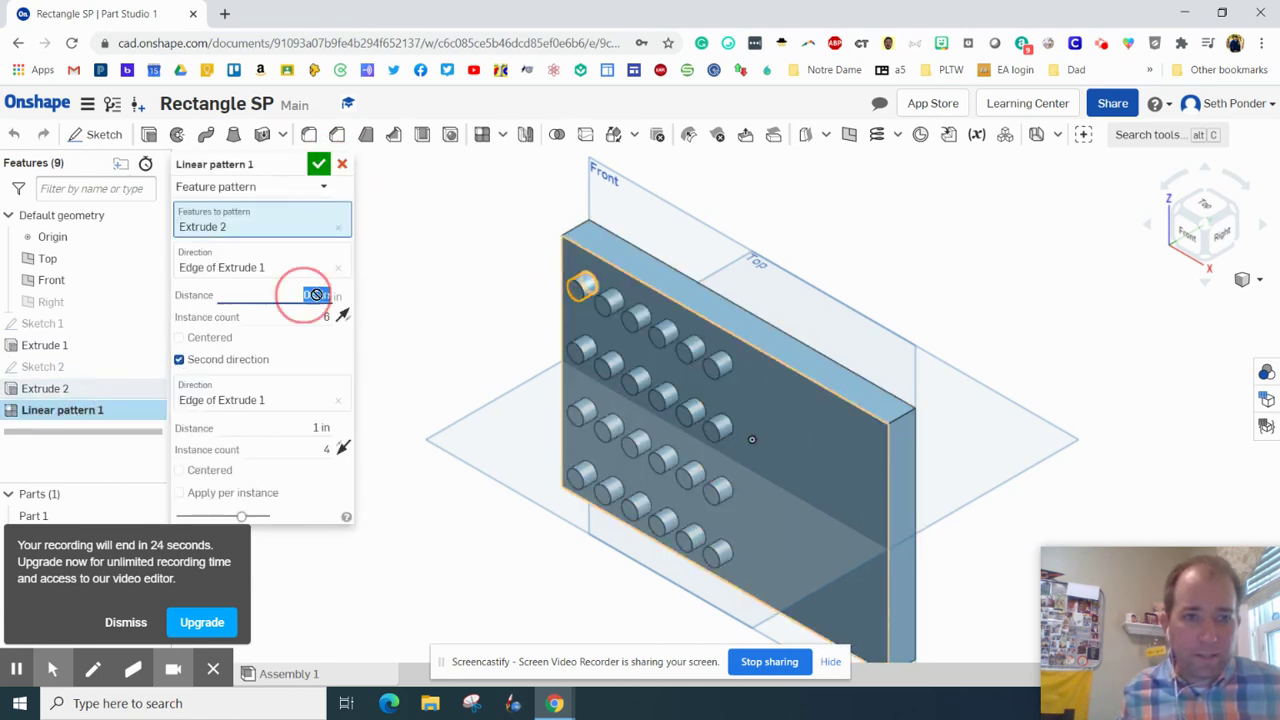
text(1)
key(Return)
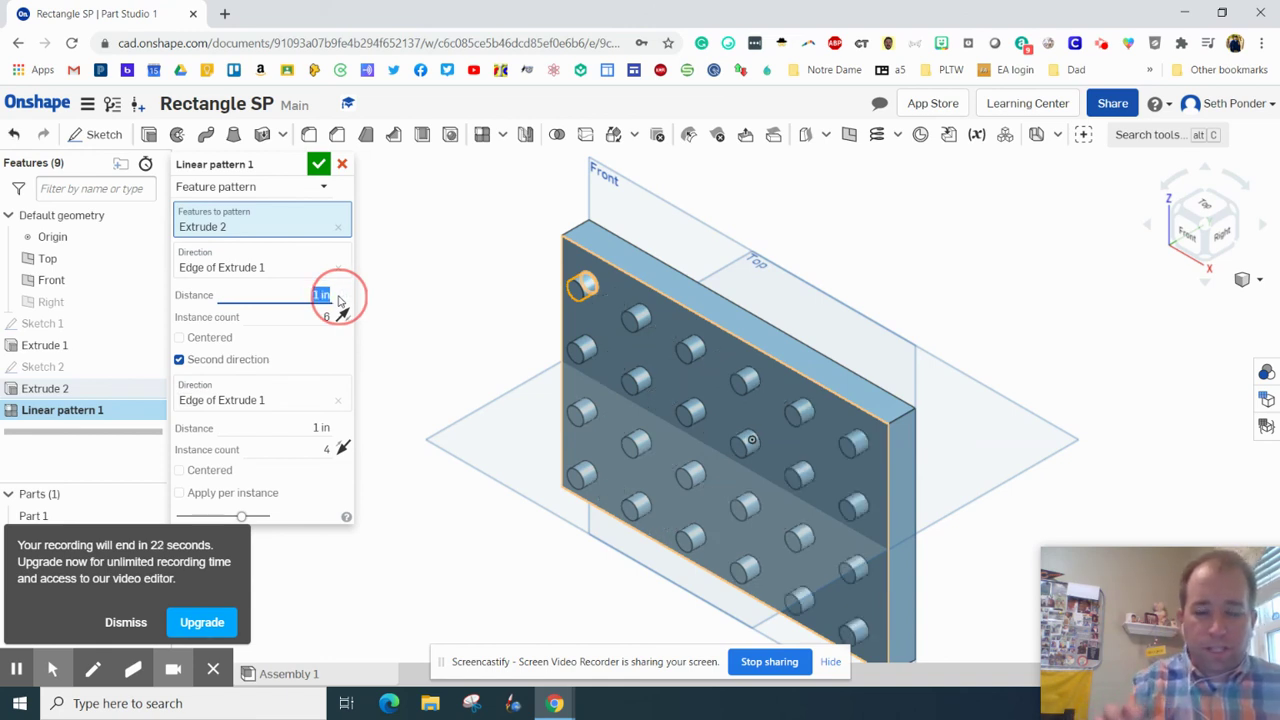
click(319, 164)
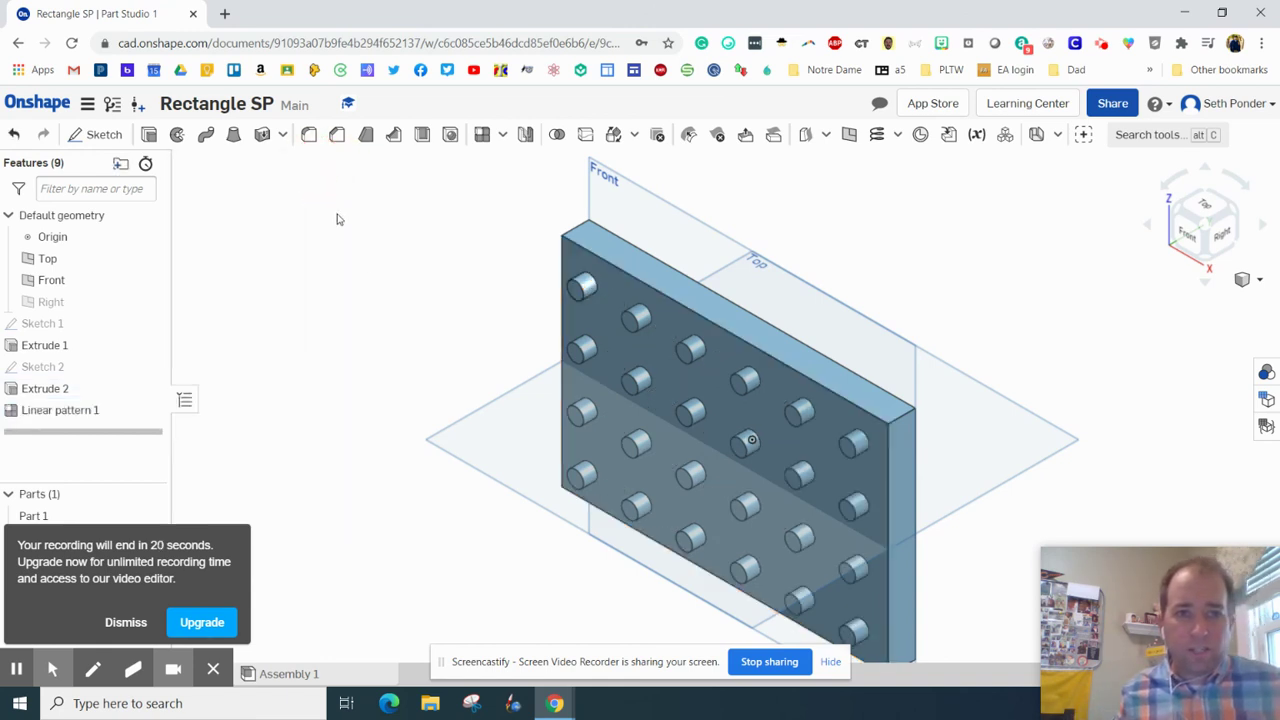